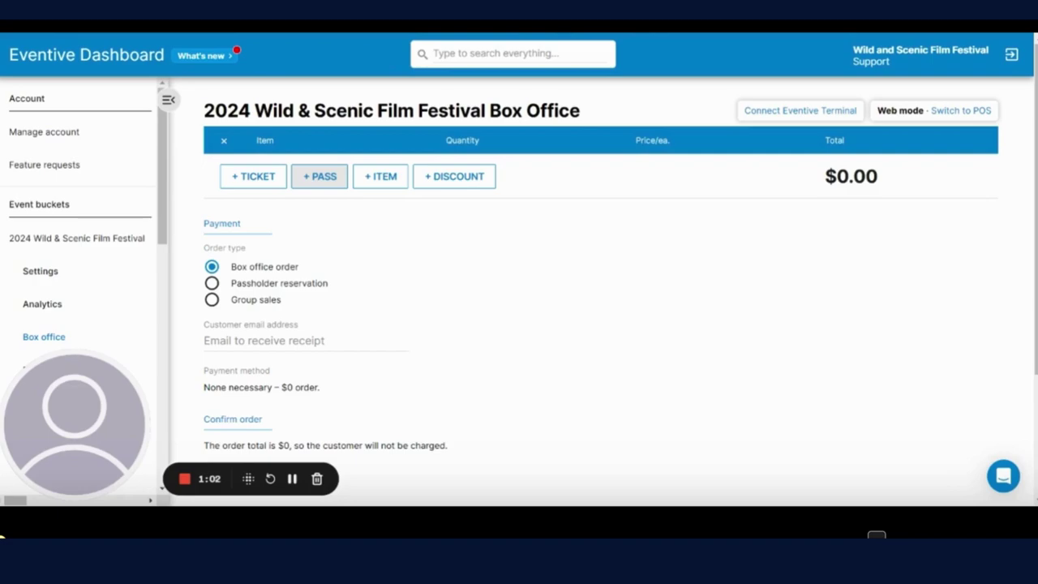
Step: Add a Yuba Pass with the SYRCL Member Discount, bringing the total to $140.00
left_click(319, 176)
scroll(314, 283, "down", 5)
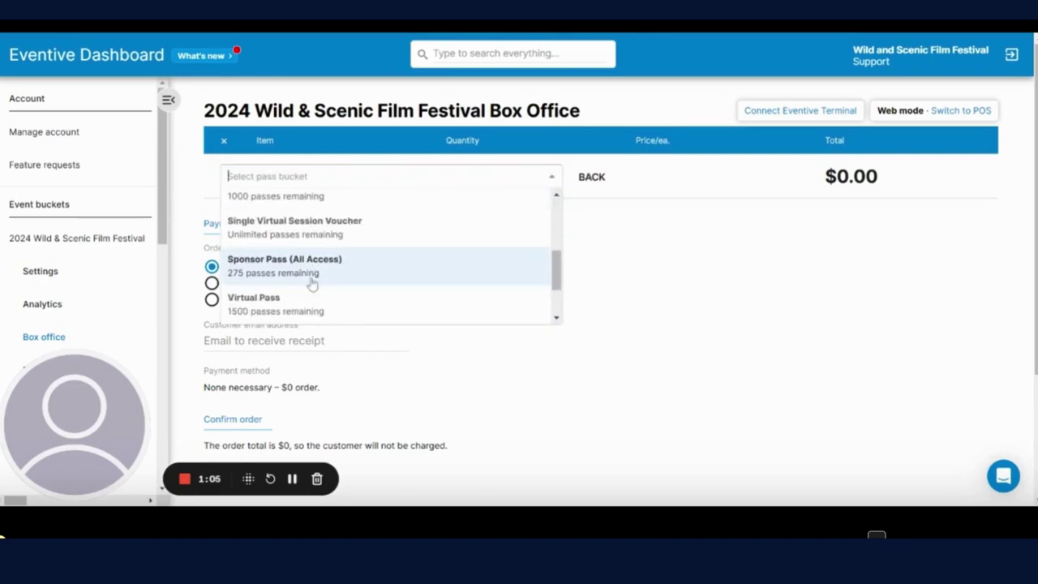
scroll(314, 301, "down", 1)
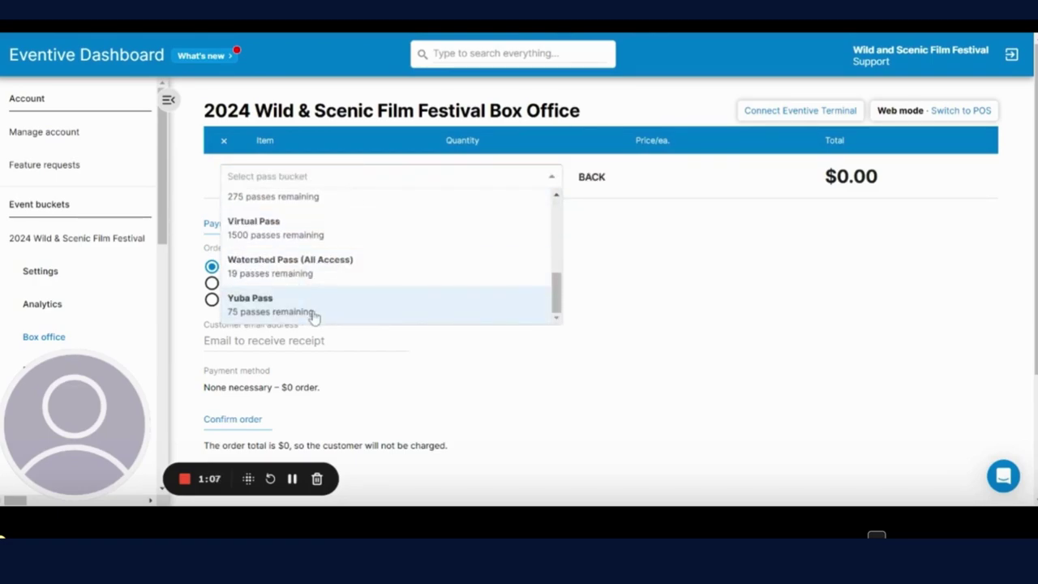
left_click(308, 311)
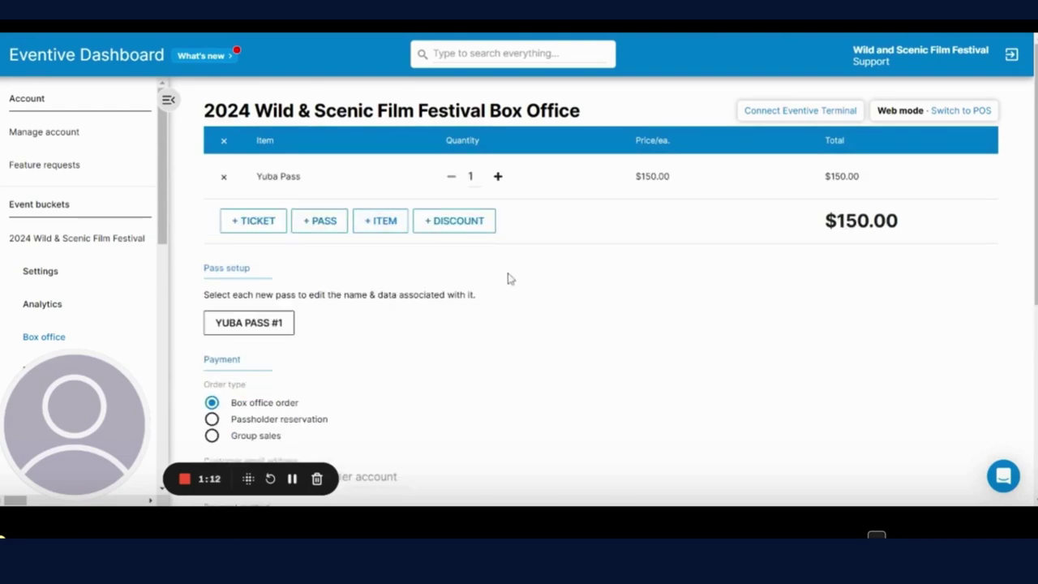
left_click(442, 230)
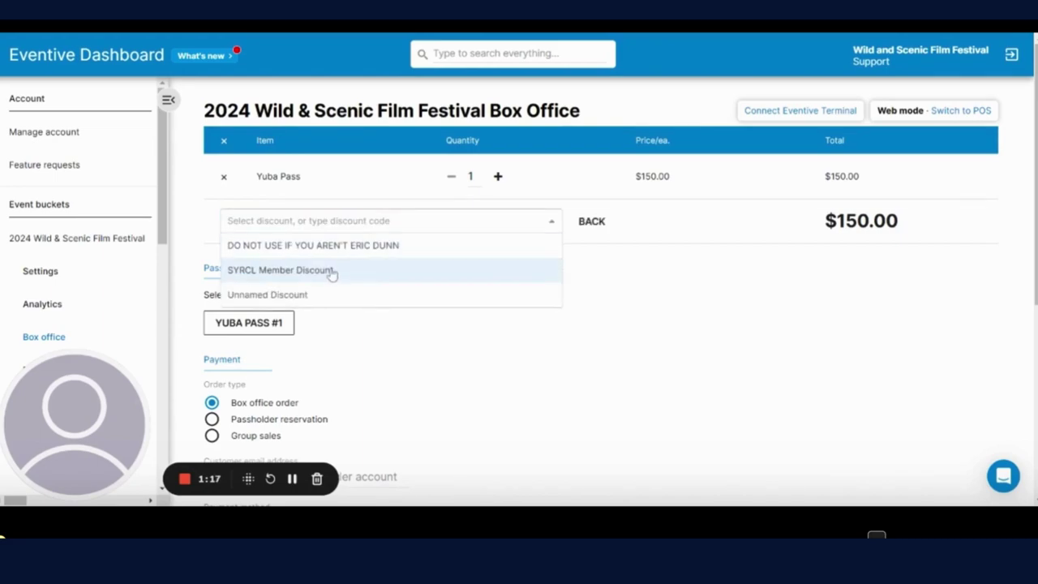
left_click(288, 274)
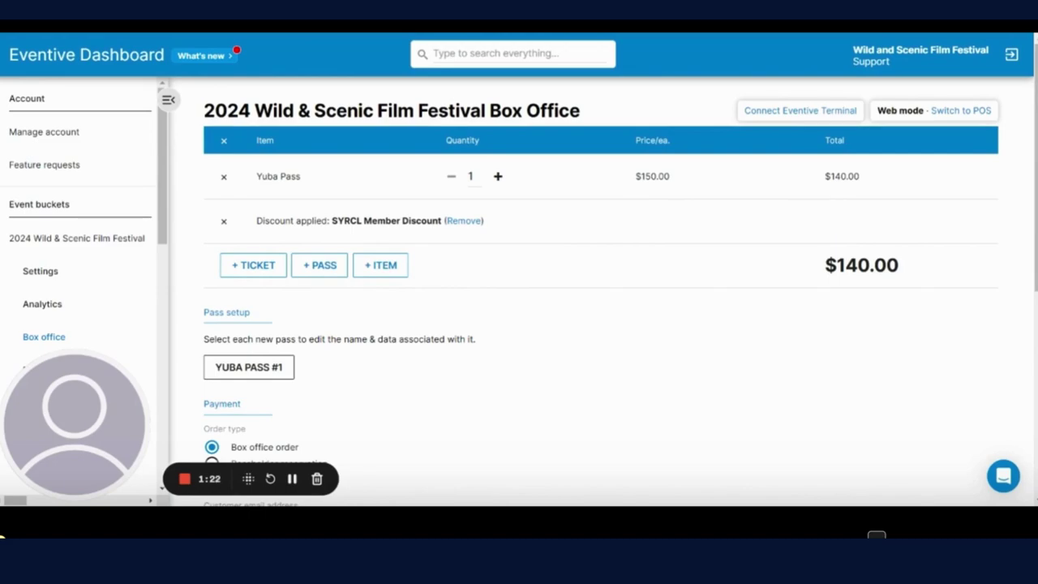
Step: Autofill and save the Yuba Pass holder's name, phone and address
scroll(225, 243, "down", 3)
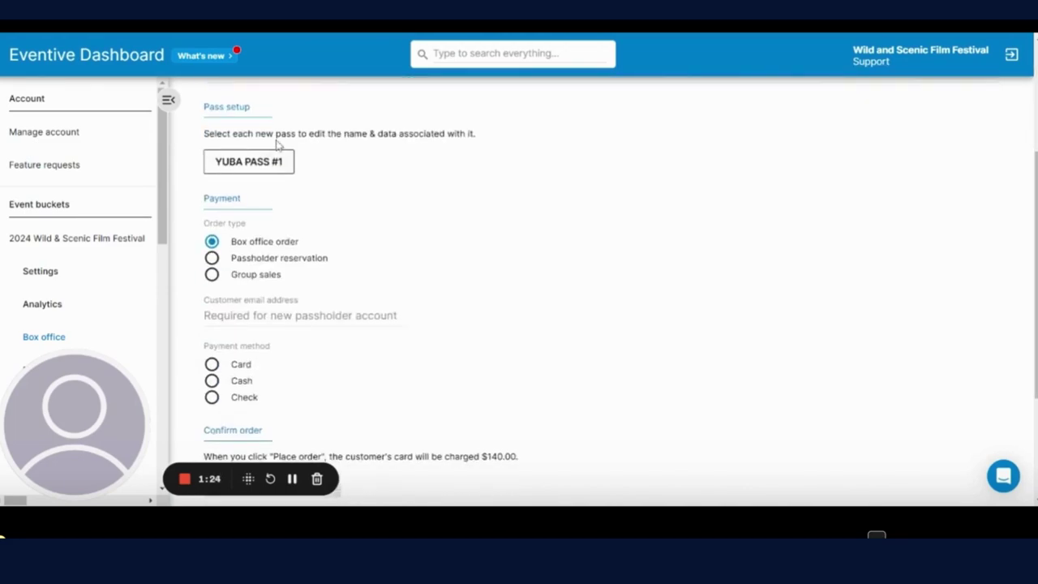
left_click(263, 166)
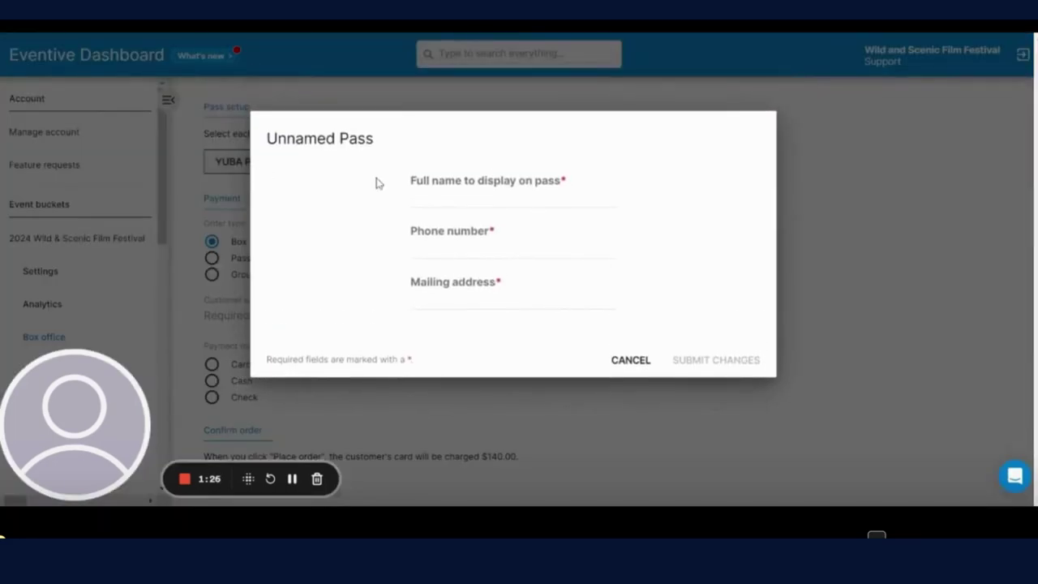
left_click(519, 199)
left_click(524, 221)
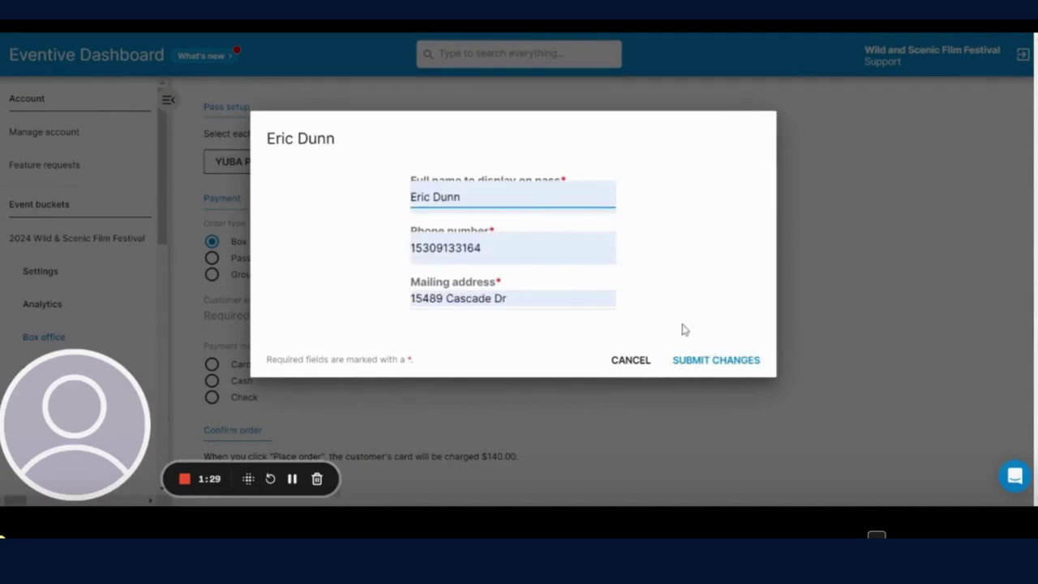
left_click(746, 361)
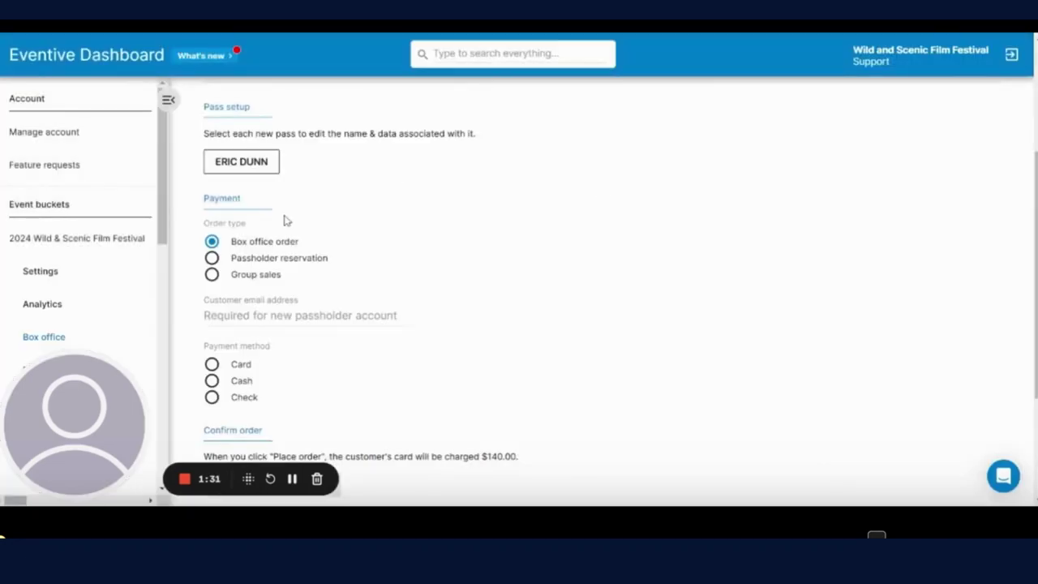
Step: Link the order to the customer's existing account e-mail from the suggestions
scroll(290, 276, "down", 1)
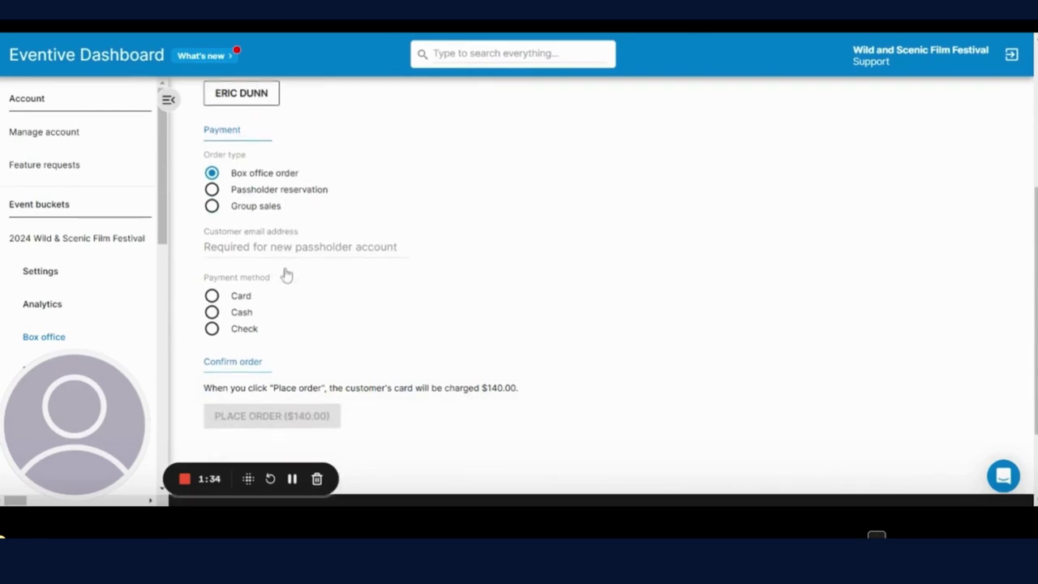
scroll(268, 210, "up", 1)
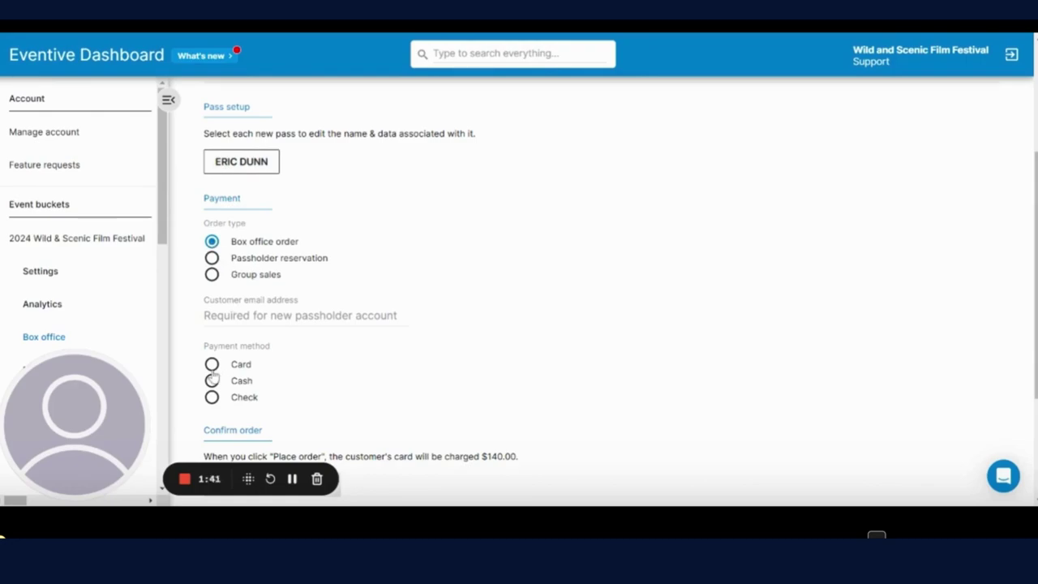
left_click(301, 316)
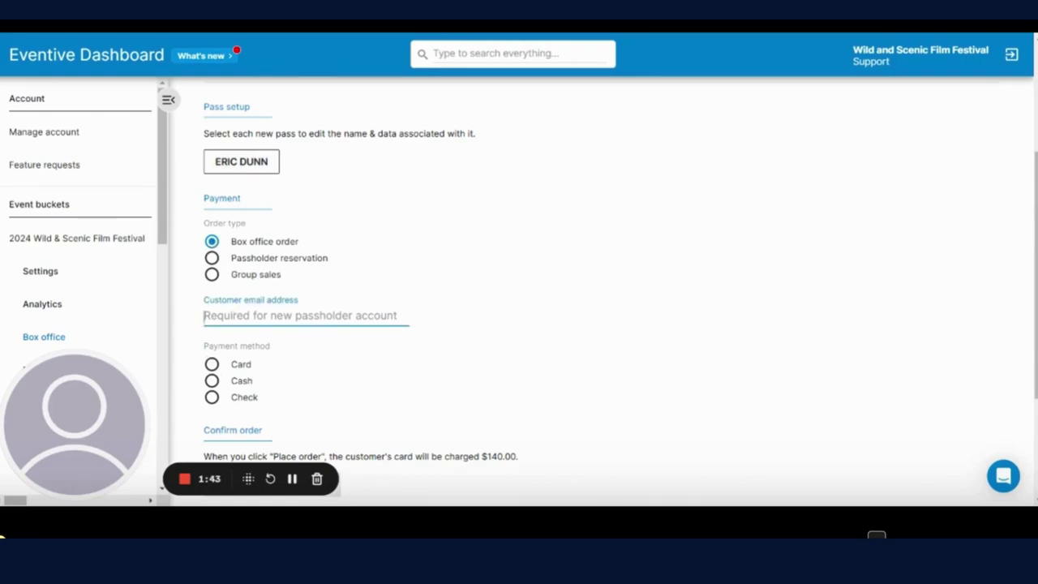
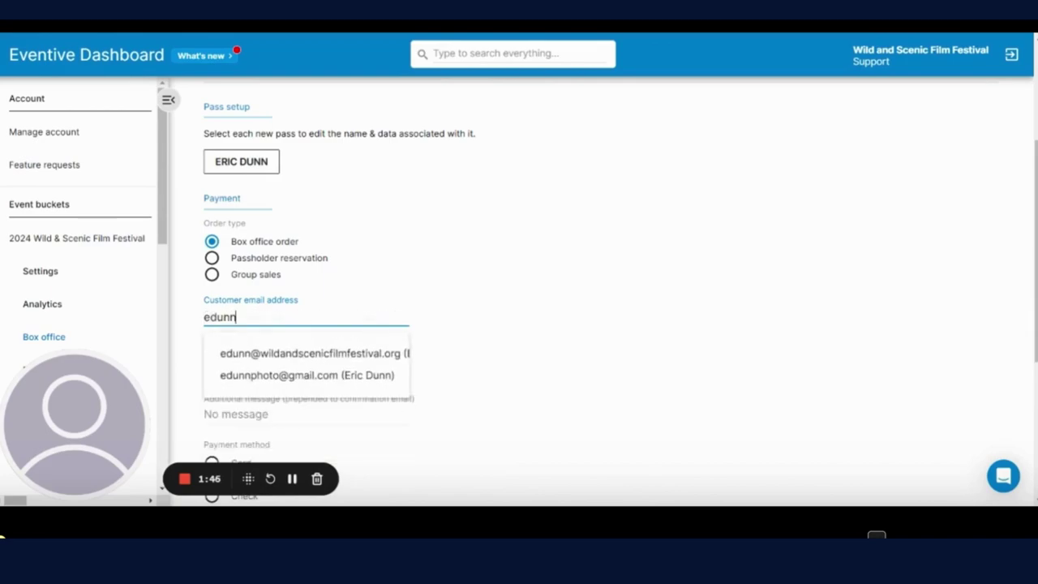
left_click(284, 357)
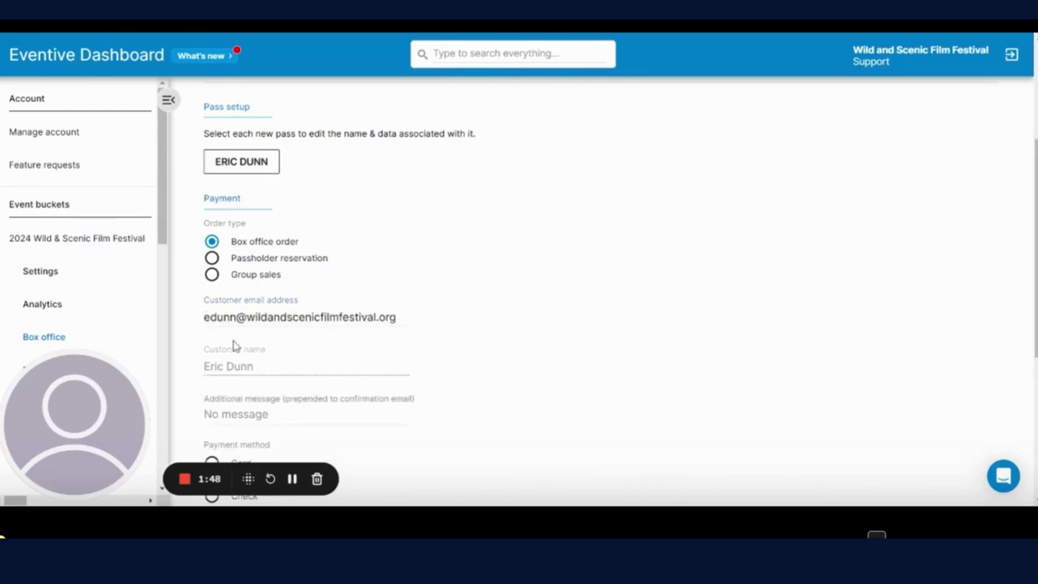
Step: Try the Check and Cash payment options, ending with Card as the payment method
scroll(232, 347, "down", 1)
scroll(232, 348, "down", 2)
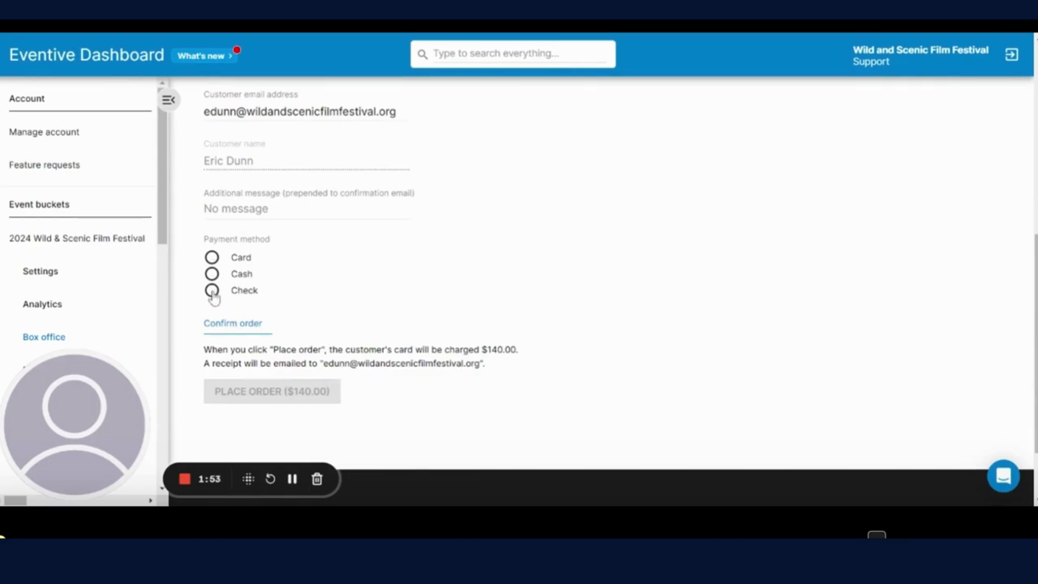
left_click(212, 291)
left_click(213, 275)
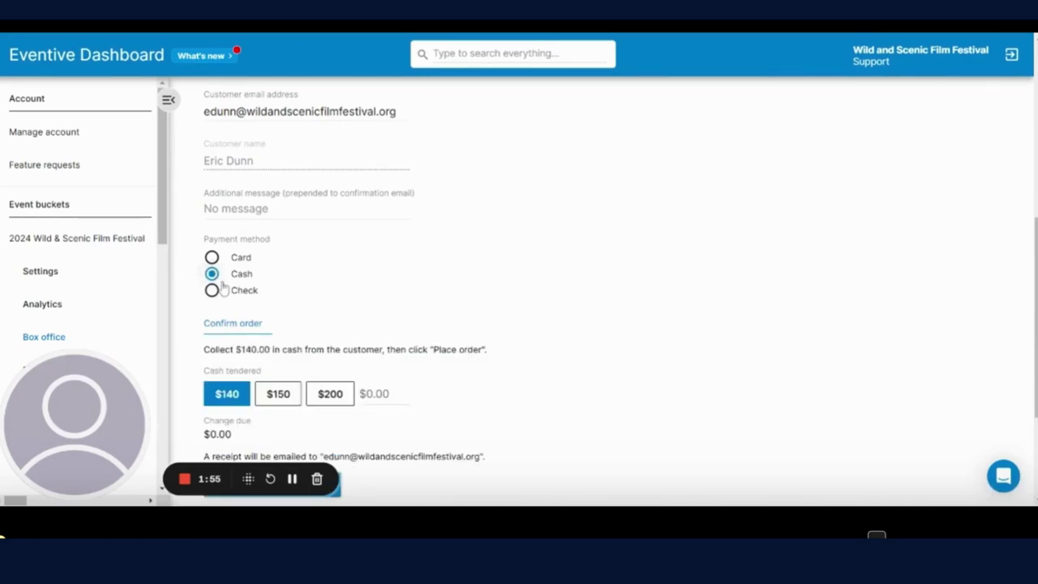
left_click(213, 258)
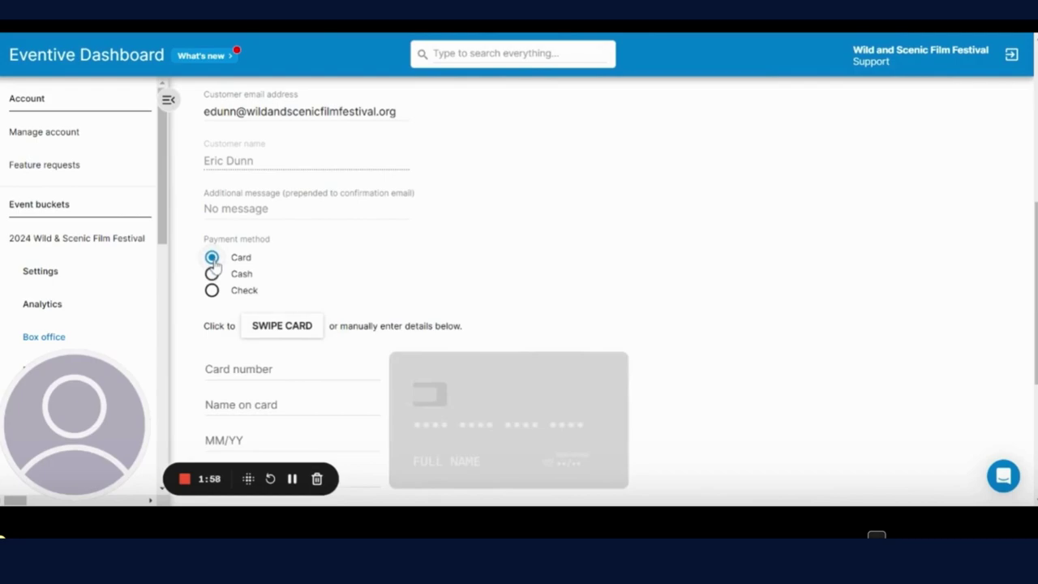
scroll(336, 300, "down", 2)
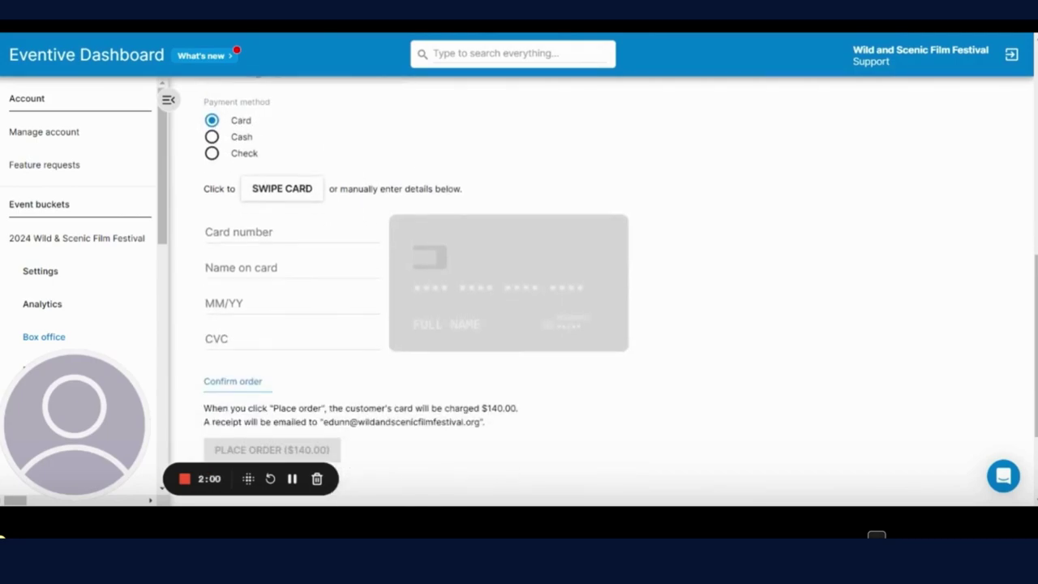
Step: Enter the customer's card details for the payment
left_click(292, 478)
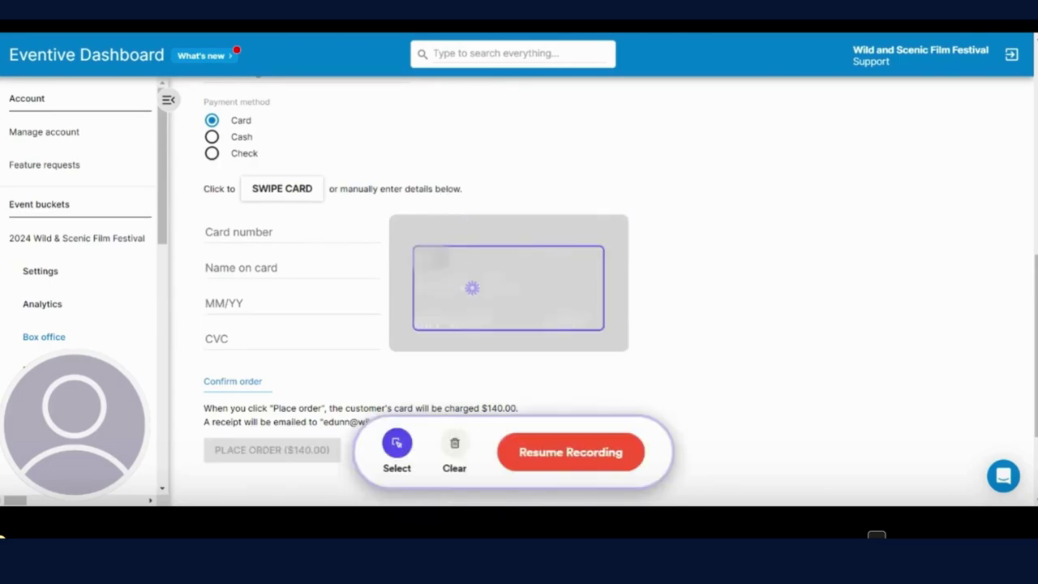
left_click(250, 236)
left_click(248, 302)
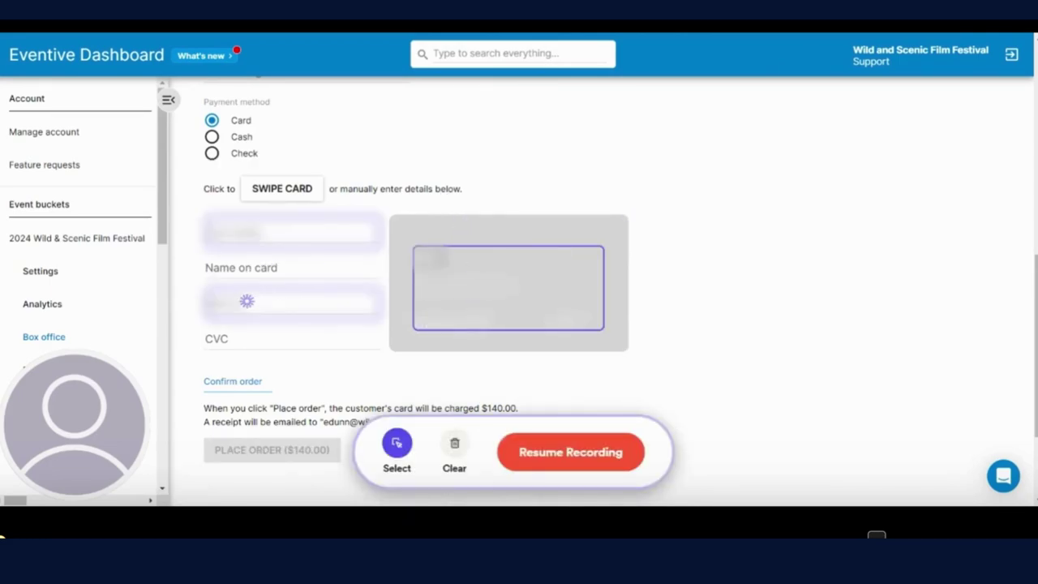
left_click(248, 332)
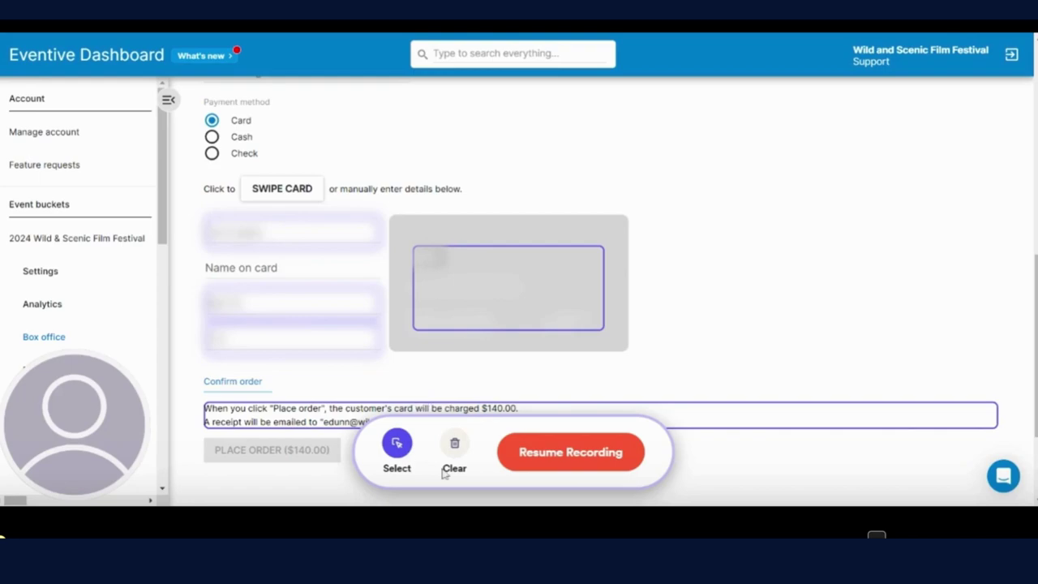
left_click(528, 451)
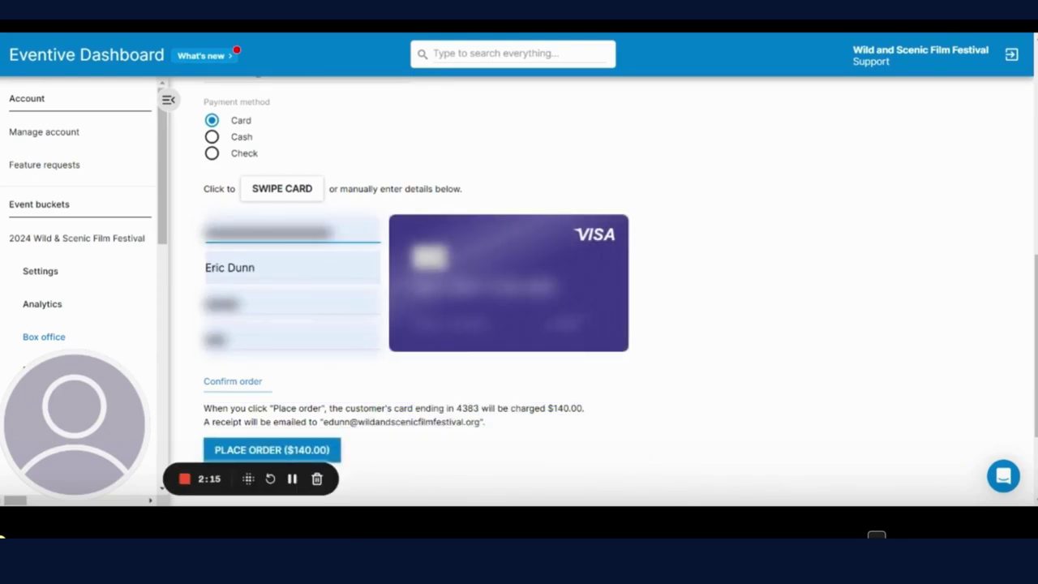
scroll(386, 296, "down", 1)
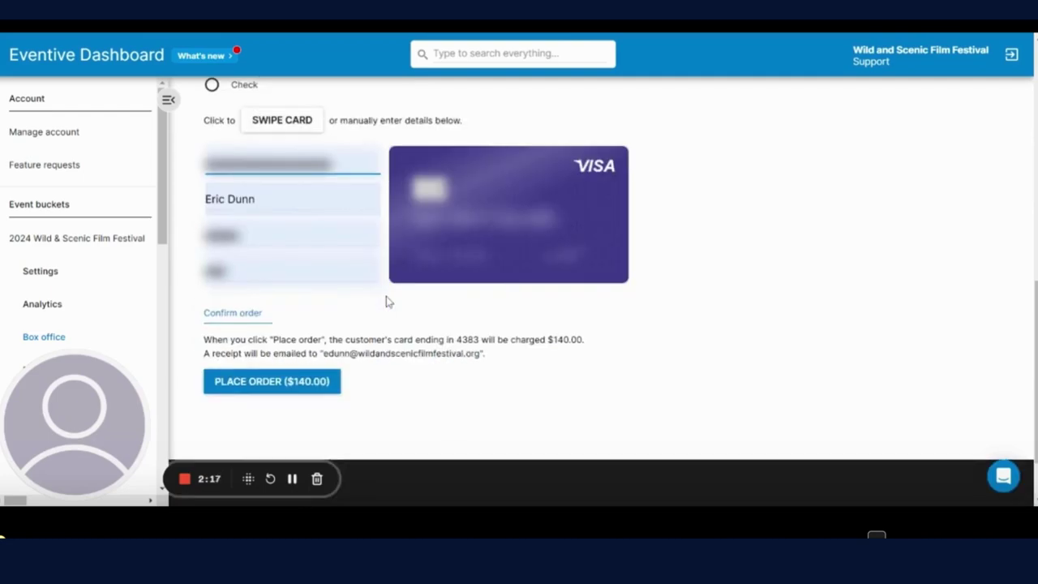
Step: Place the $140.00 Yuba Pass order and return to the top of the page
left_click(287, 386)
scroll(374, 399, "up", 6)
scroll(376, 397, "up", 2)
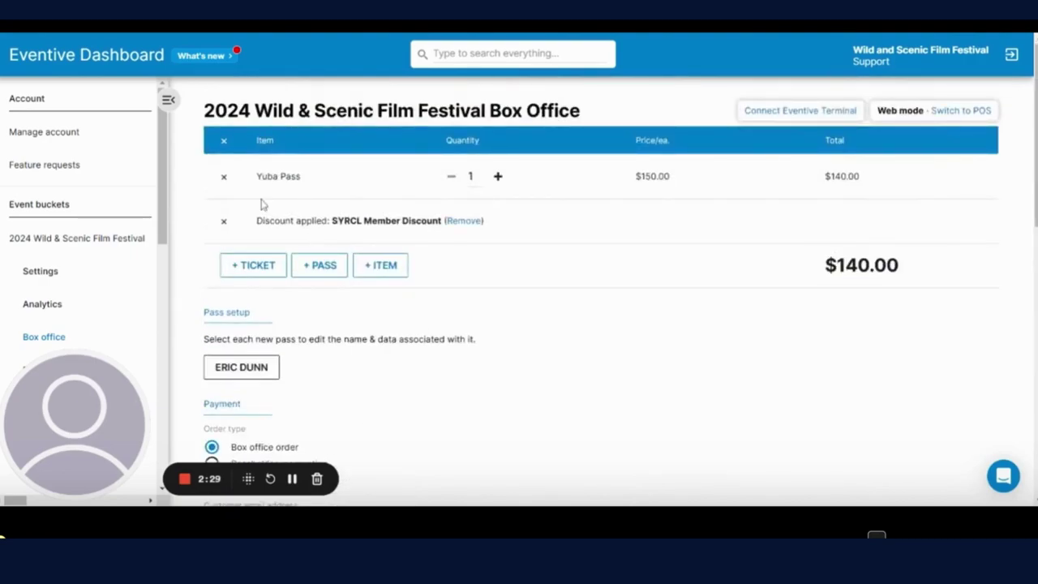
Step: Swap the Yuba Pass and discount for one Dinner and a Movie Watershed Reservation ticket as a passholder reservation
left_click(224, 222)
left_click(225, 177)
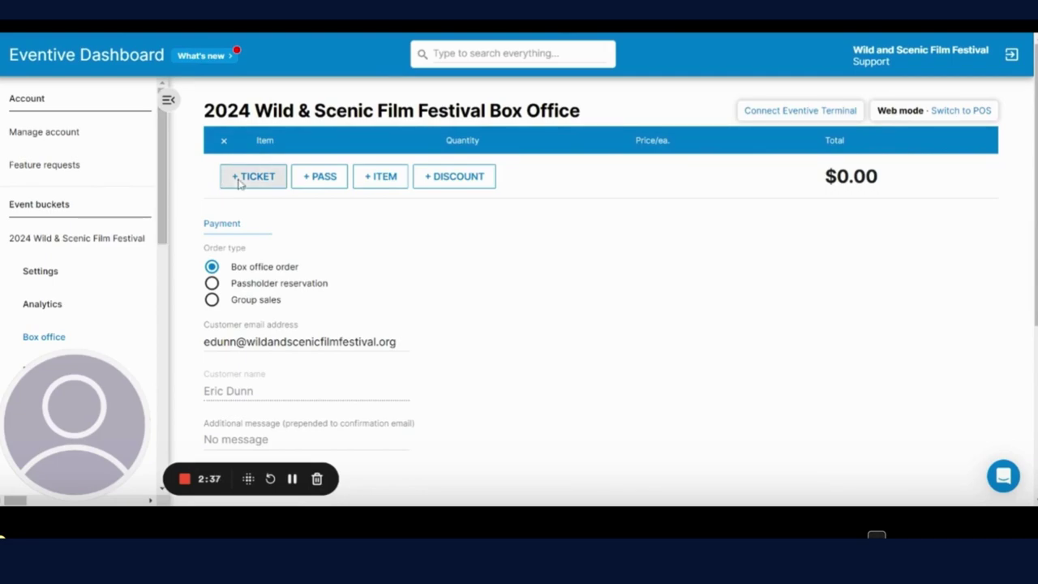
left_click(236, 181)
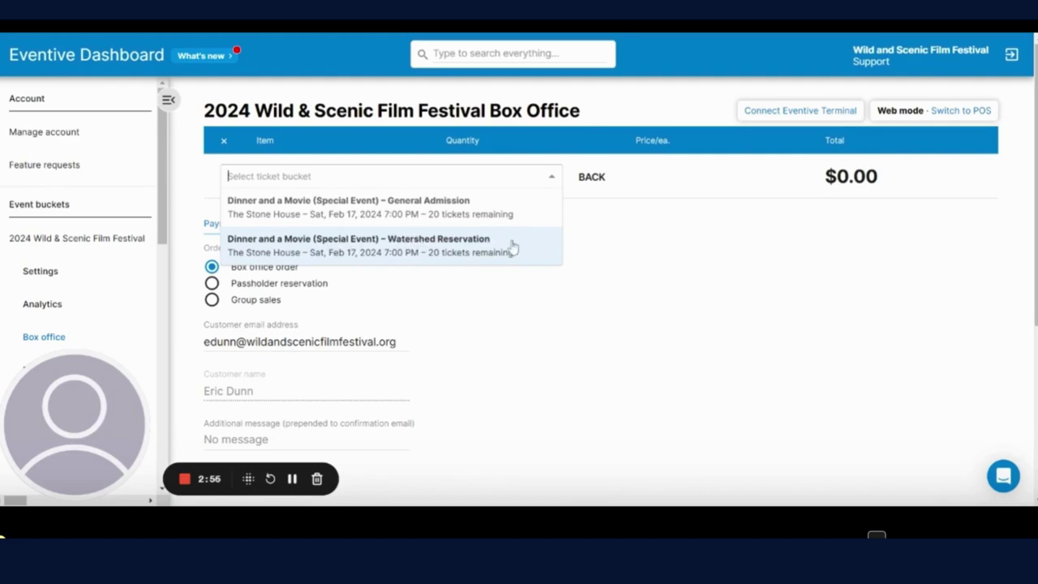
left_click(454, 247)
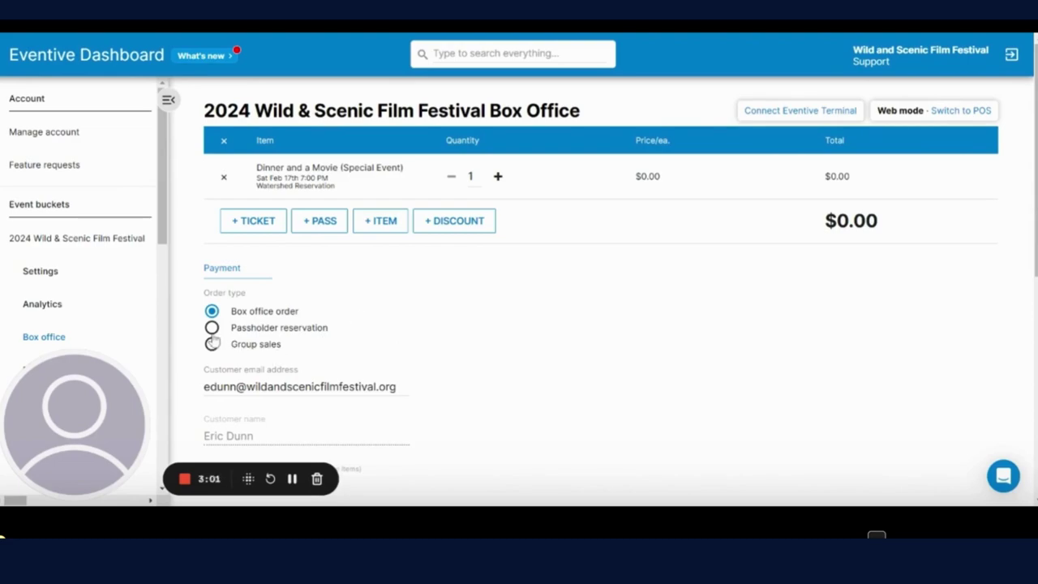
scroll(243, 340, "down", 2)
left_click(212, 193)
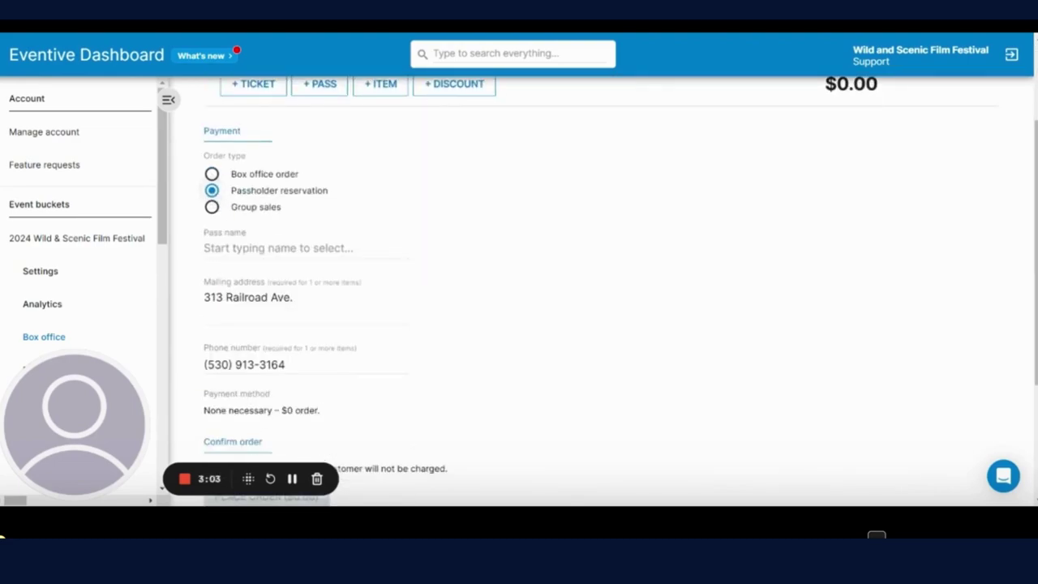
Step: Apply the Watershed Pass (All Access) to the reservation so it costs $0.00, then review Place Order
left_click(243, 248)
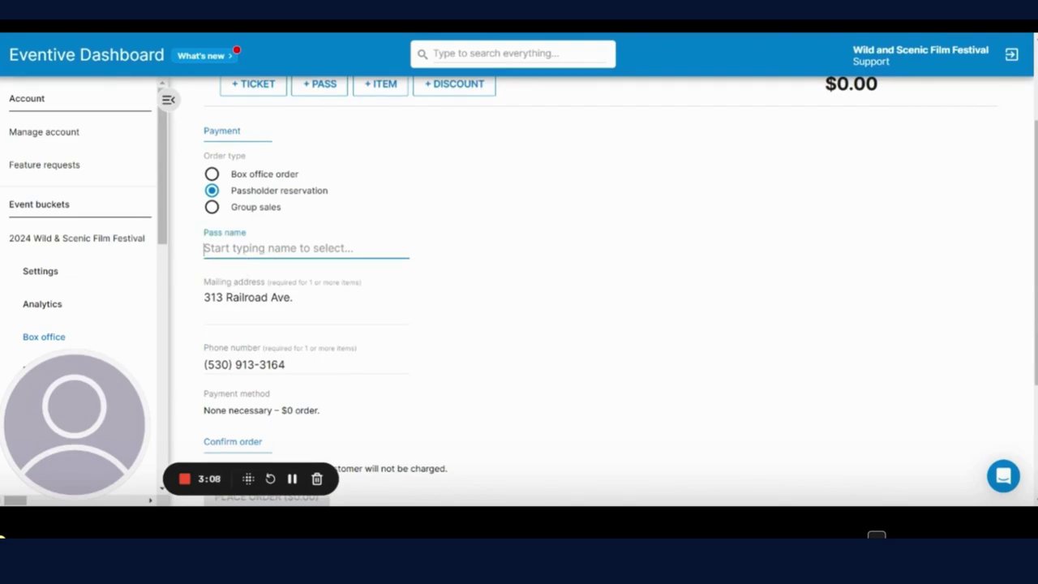
type("Eric")
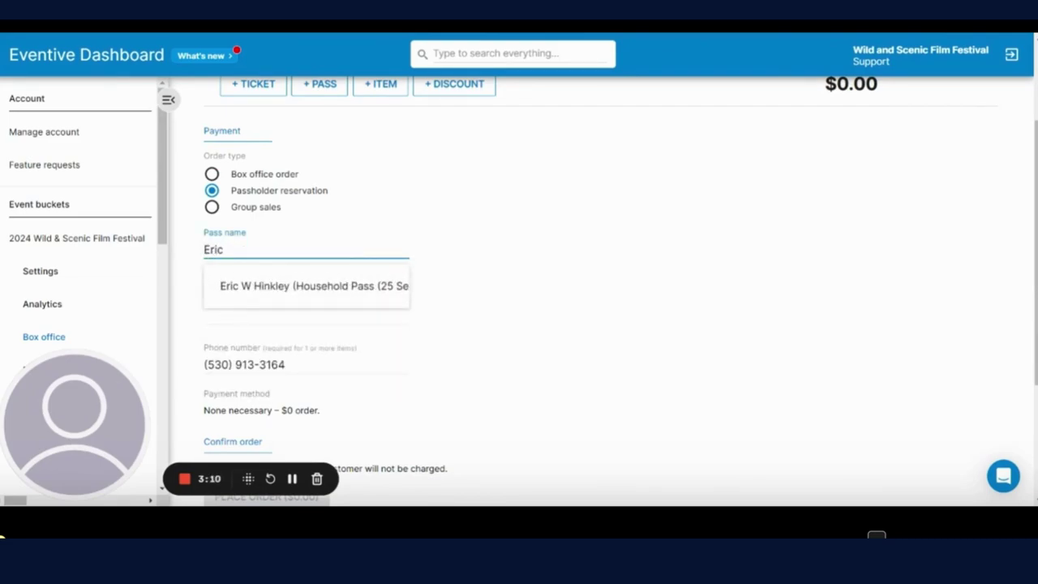
key("BackSpace")
key("BackSpace")
key("BackSpace")
key("BackSpace")
type("Waters")
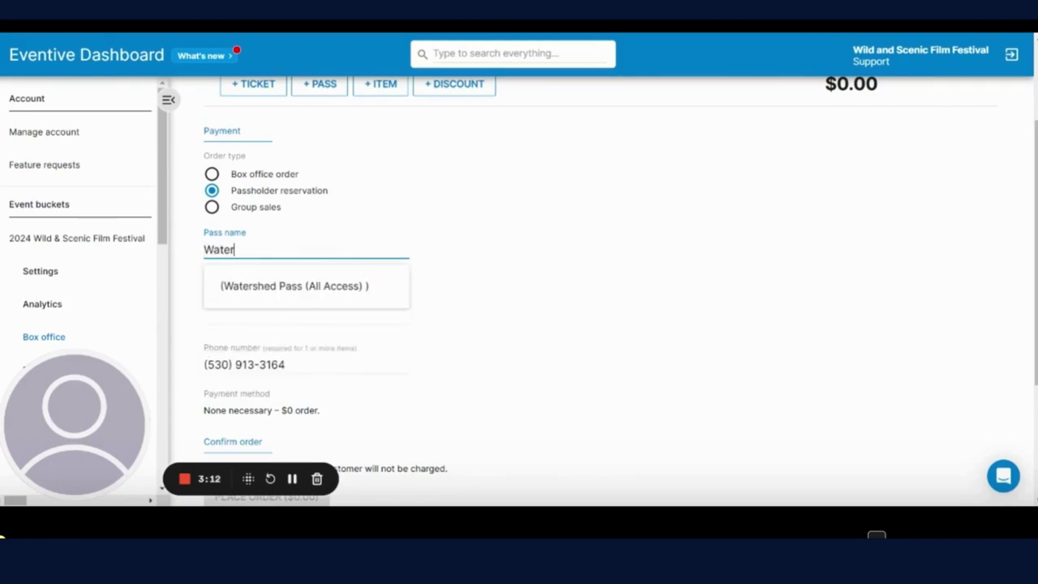
left_click(308, 295)
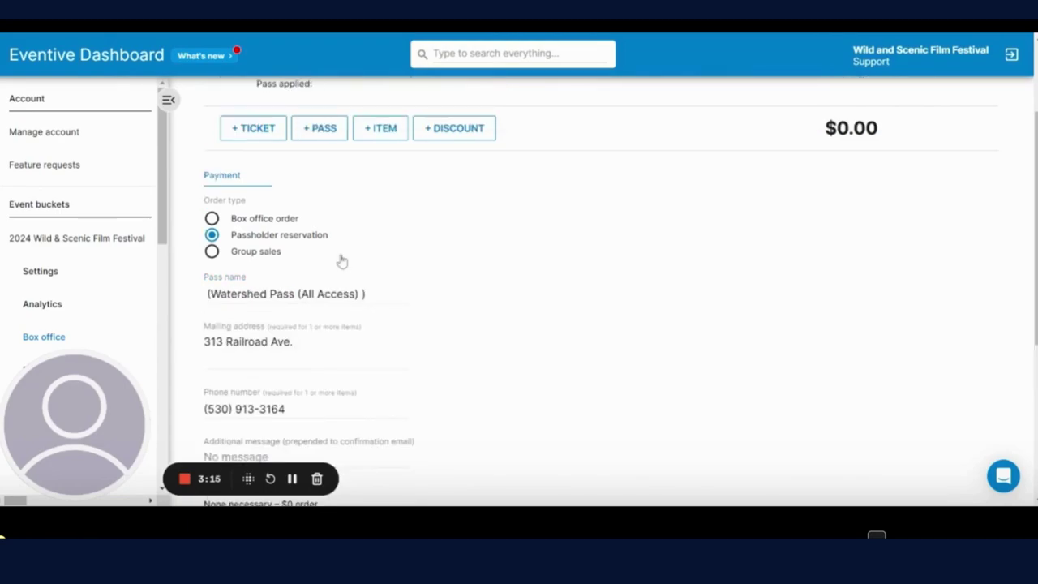
scroll(430, 285, "up", 1)
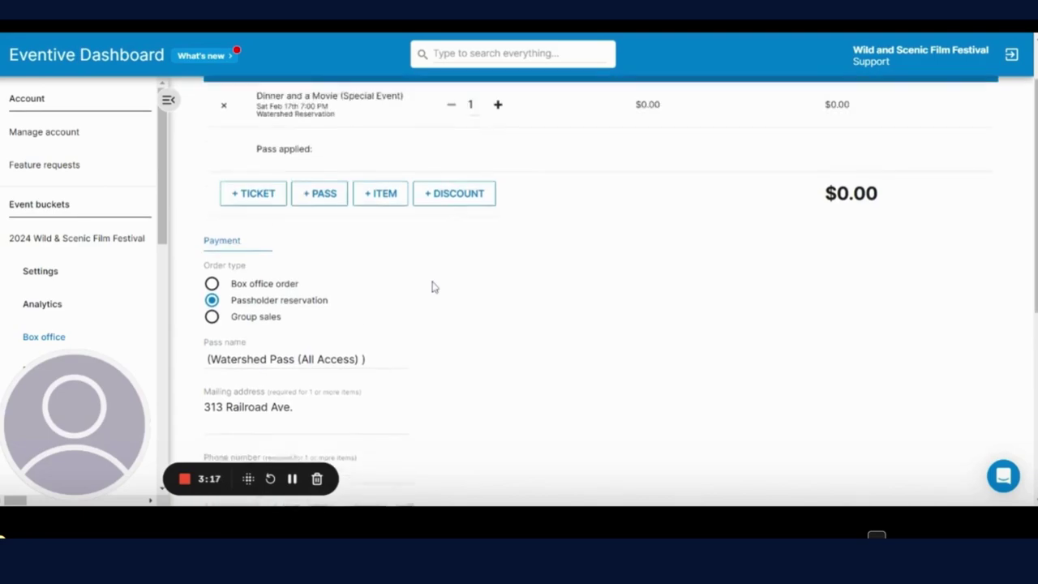
scroll(433, 288, "down", 2)
scroll(432, 289, "down", 1)
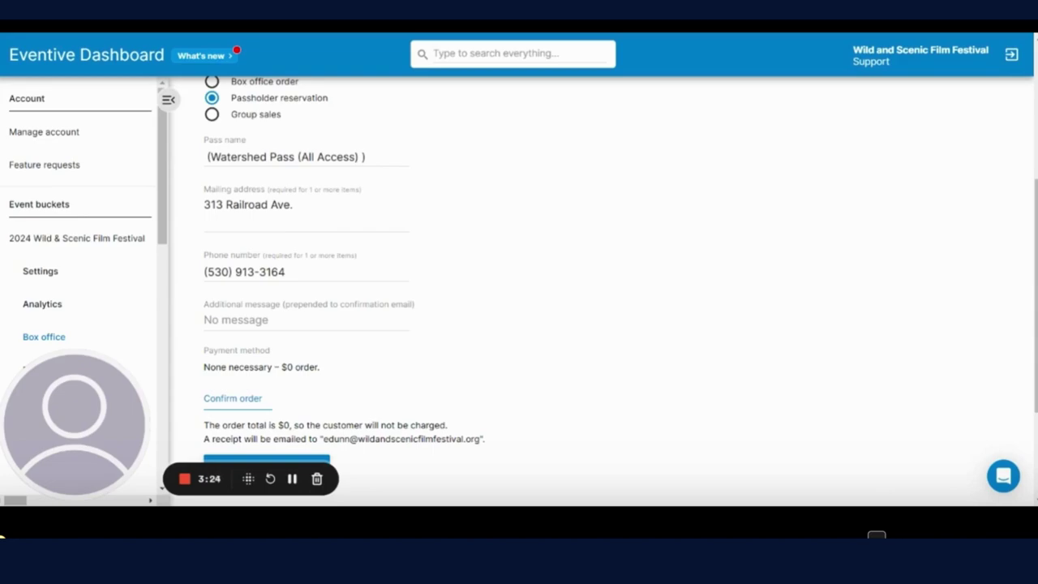
scroll(273, 347, "down", 2)
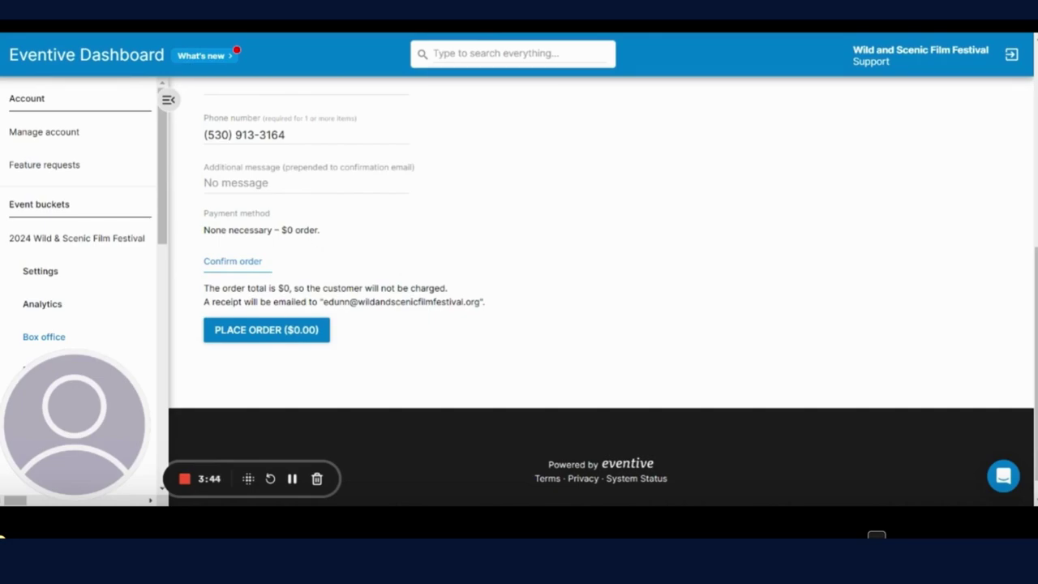
scroll(289, 319, "up", 10)
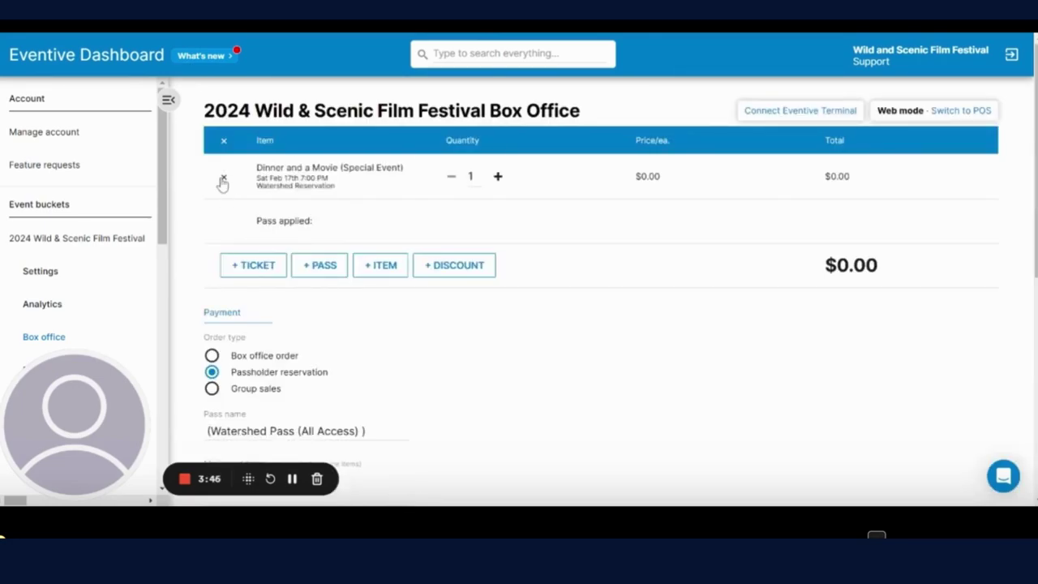
Step: Replace the Dinner and a Movie ticket with a Festival Pass
left_click(222, 178)
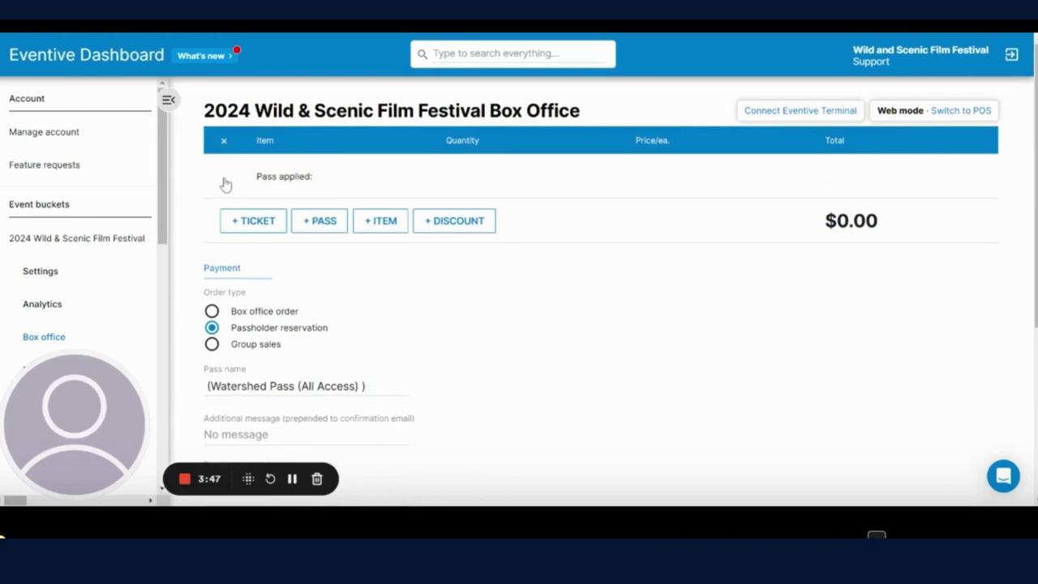
left_click(315, 221)
left_click(313, 306)
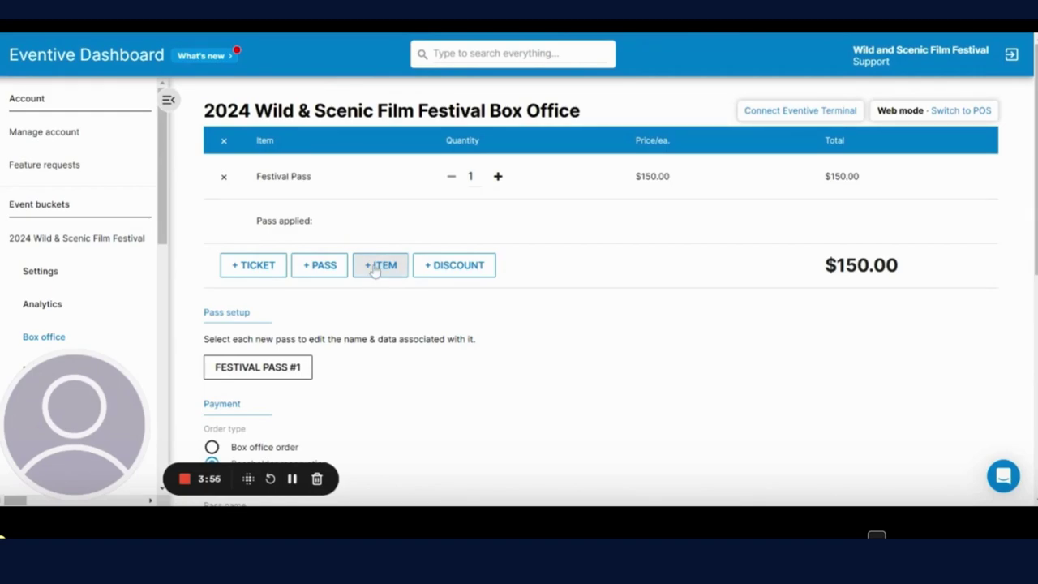
Step: Add a 120 Membership and the SYRCL Member Discount, totalling $260.00
left_click(375, 270)
left_click(293, 316)
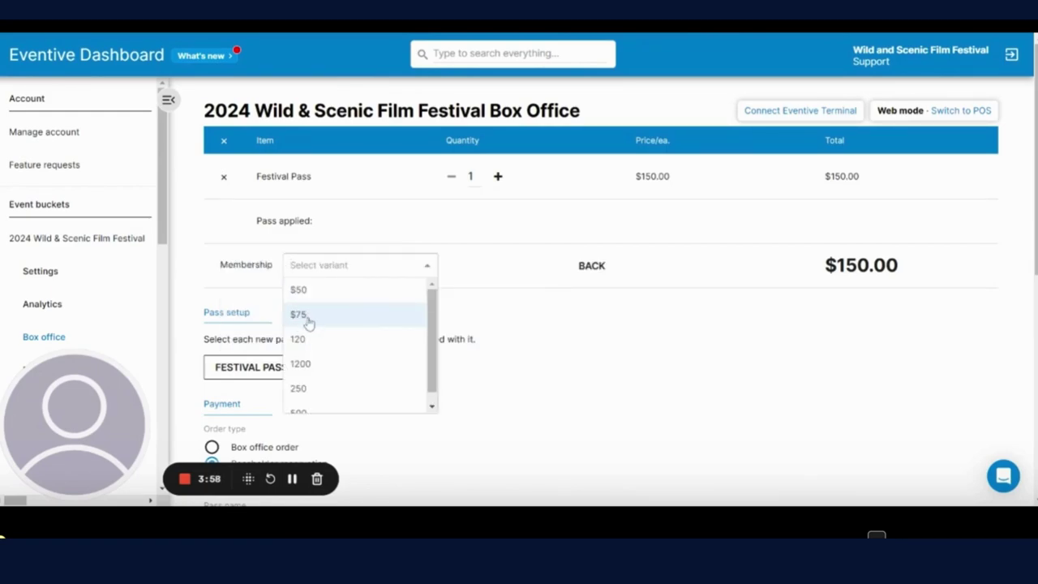
left_click(323, 344)
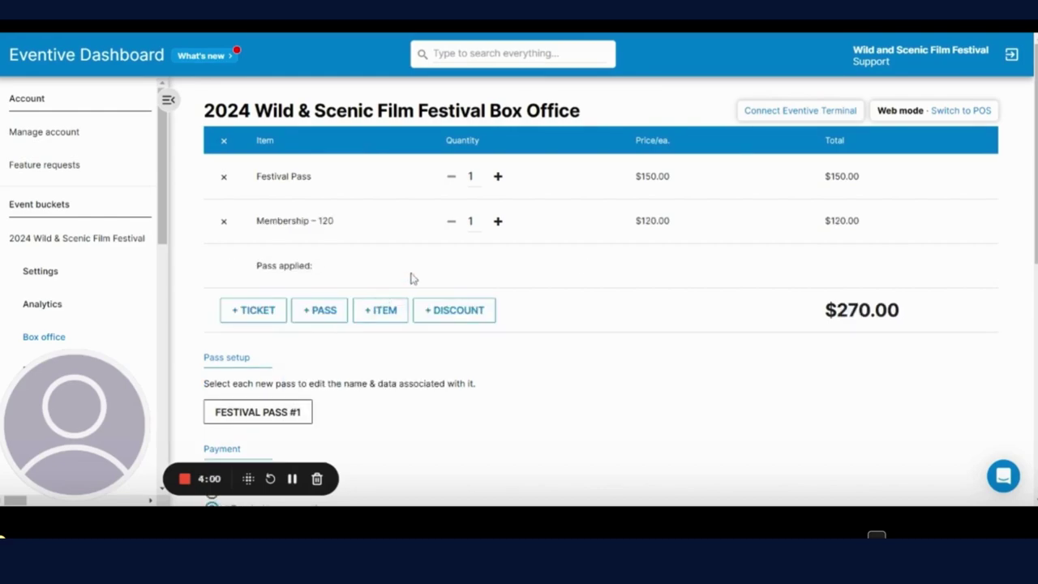
left_click(453, 315)
left_click(295, 361)
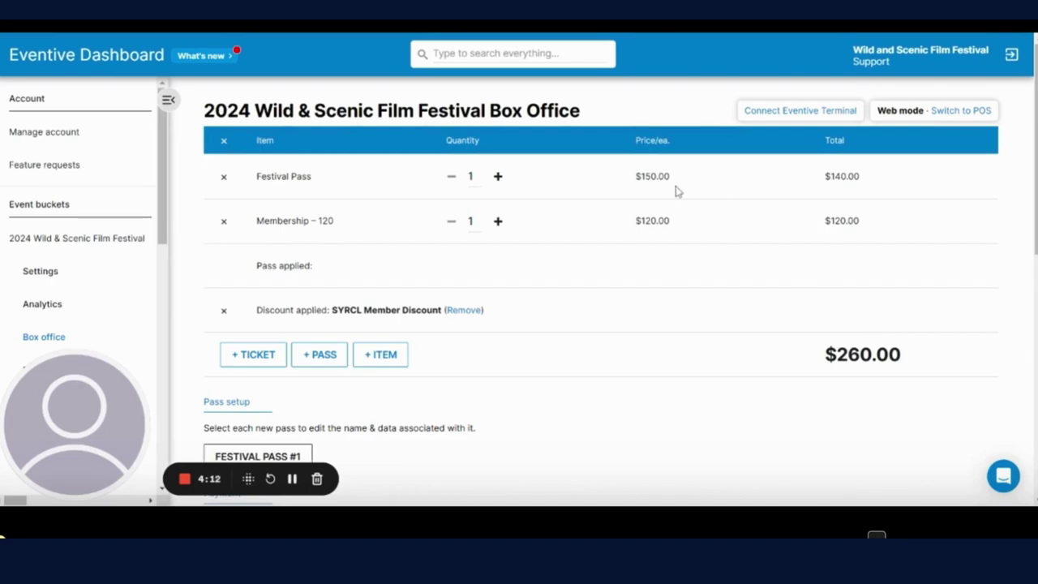
scroll(775, 396, "down", 3)
Step: Autofill and save the Festival Pass holder's name, phone and address
left_click(204, 258)
left_click(426, 198)
key("Down")
key("Return")
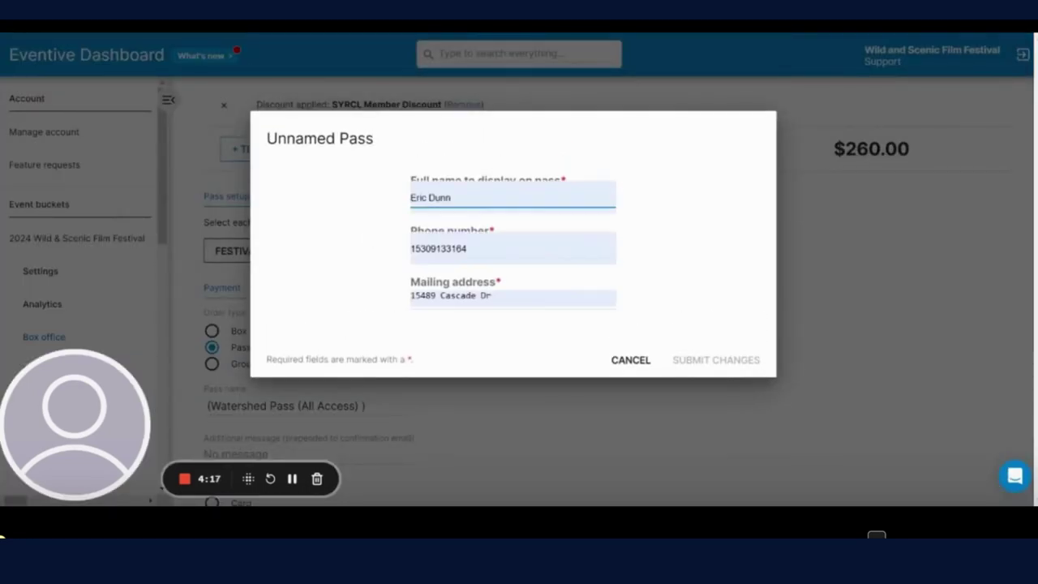
left_click(734, 363)
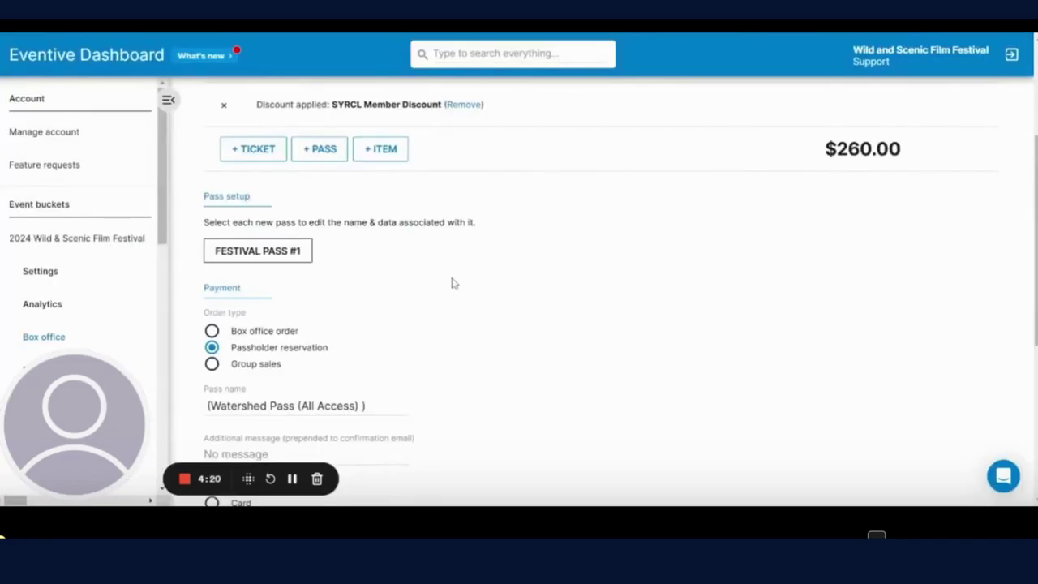
scroll(382, 309, "down", 1)
scroll(382, 309, "down", 1)
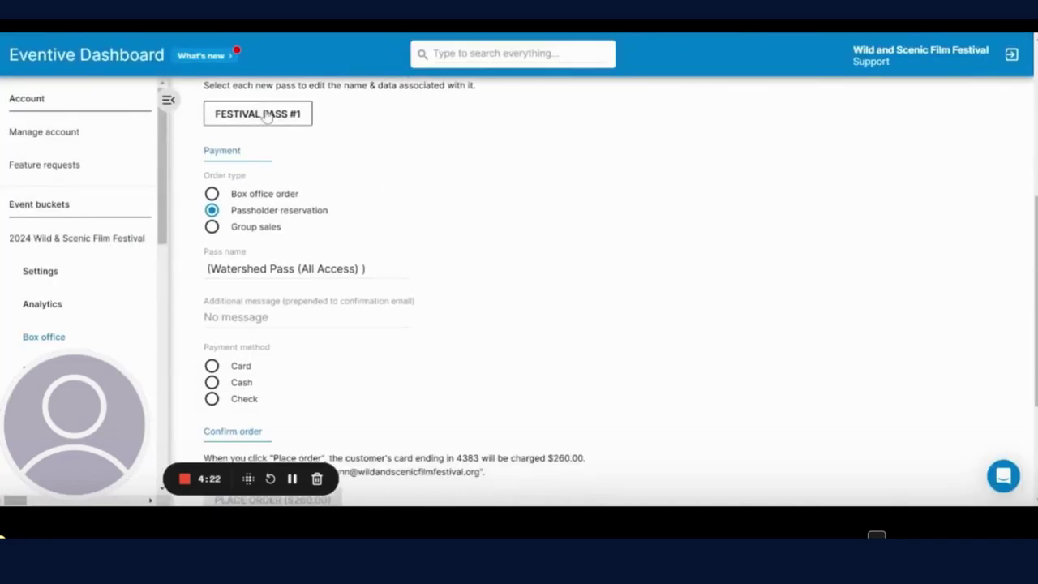
Step: Replace the Festival Pass holder details with a different saved autofill entry
left_click(264, 115)
left_click(479, 199)
key("Down")
key("Down")
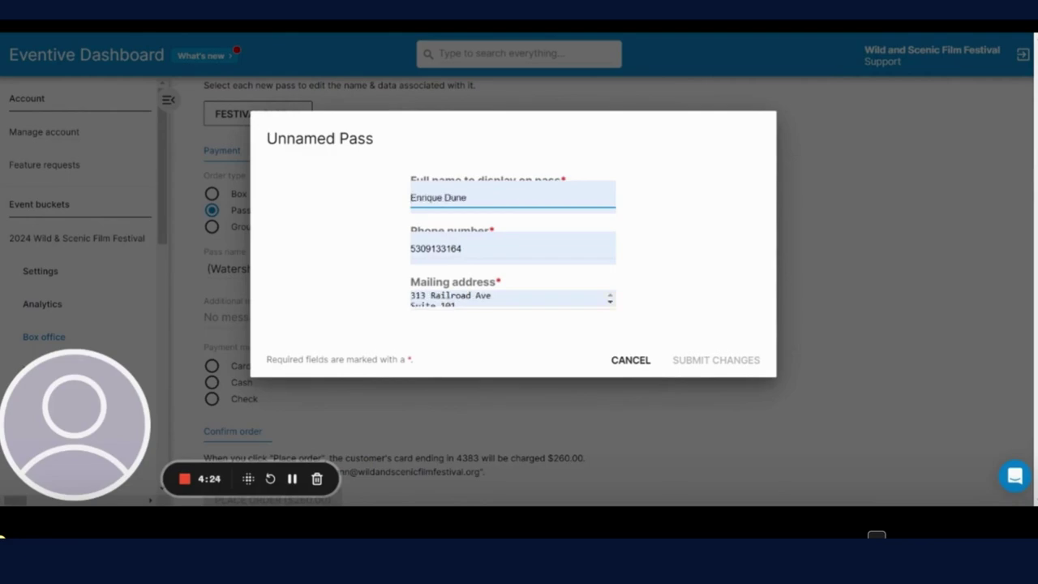
key("Return")
left_click(708, 376)
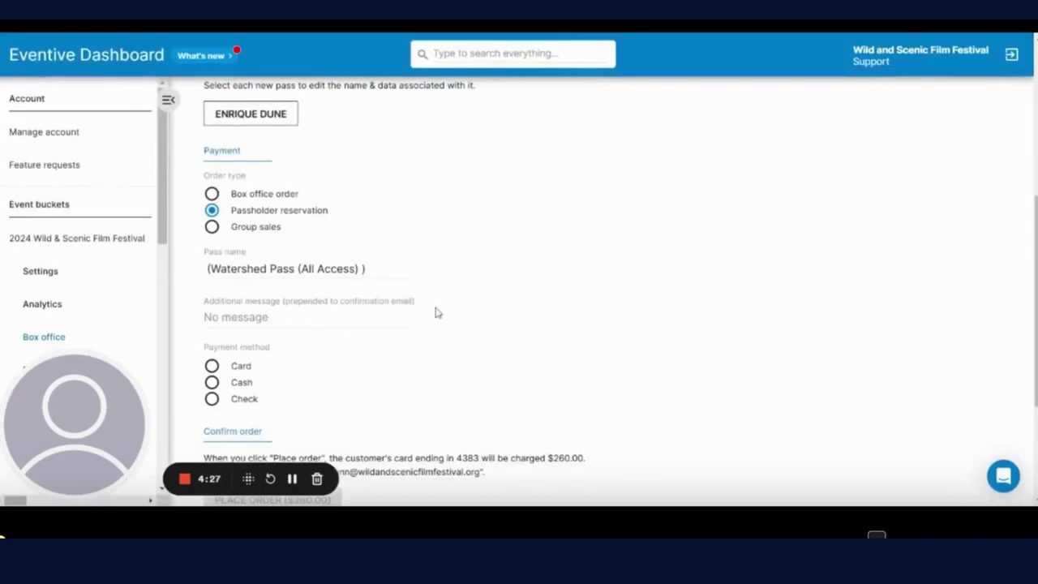
scroll(436, 310, "down", 2)
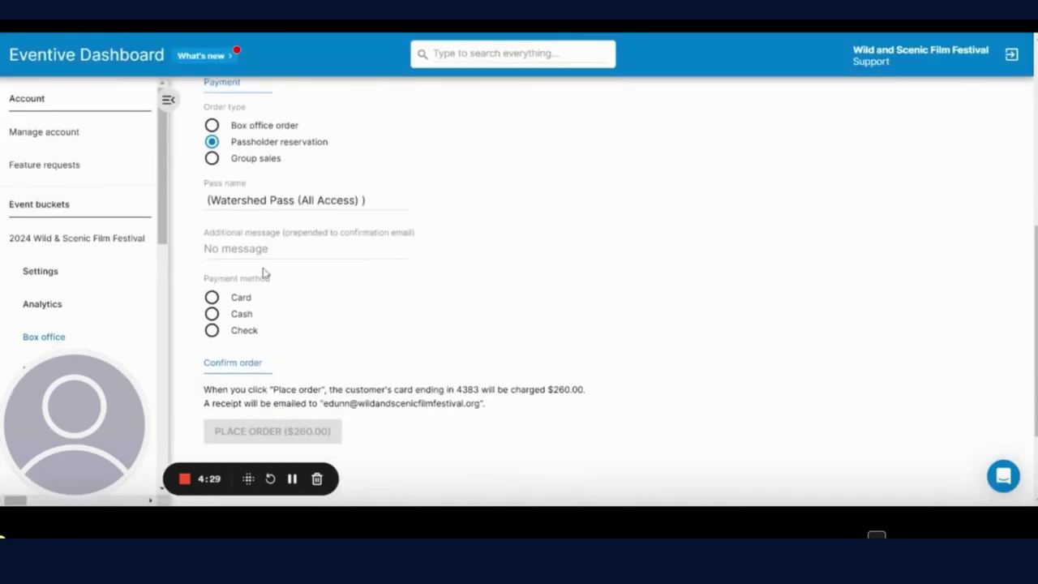
Step: Set the $260.00 order to be paid in cash, then remove the Festival Pass
left_click(225, 301)
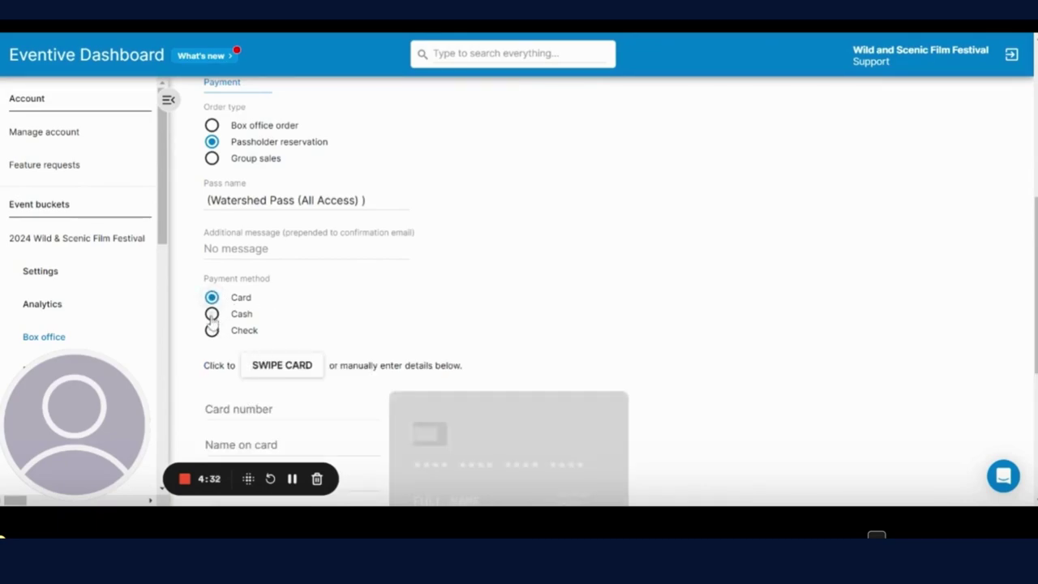
left_click(212, 315)
scroll(394, 368, "down", 3)
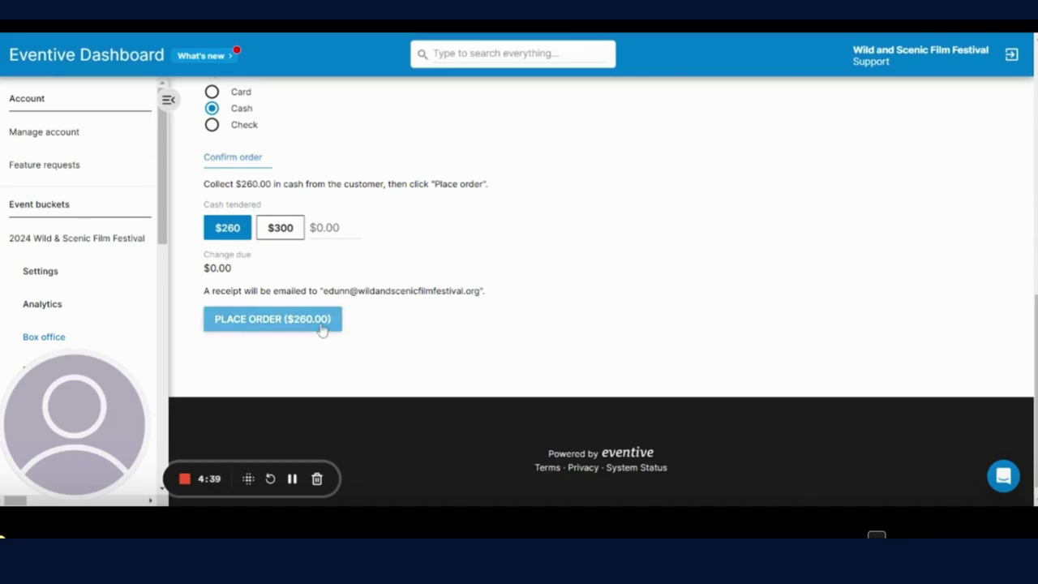
scroll(366, 335, "up", 10)
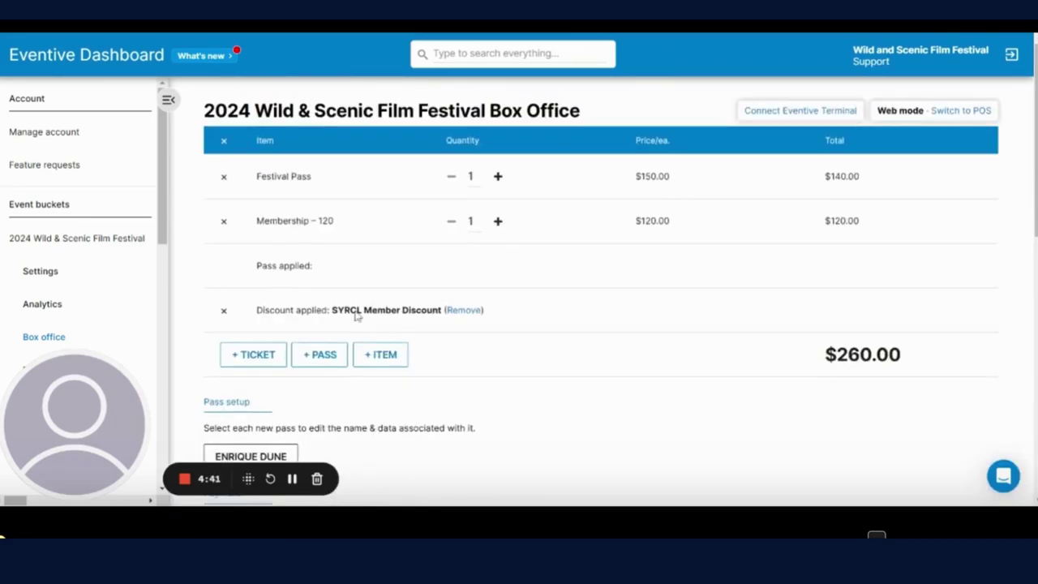
left_click(225, 177)
Step: Remove the Membership and the pending discount from the cart
left_click(225, 178)
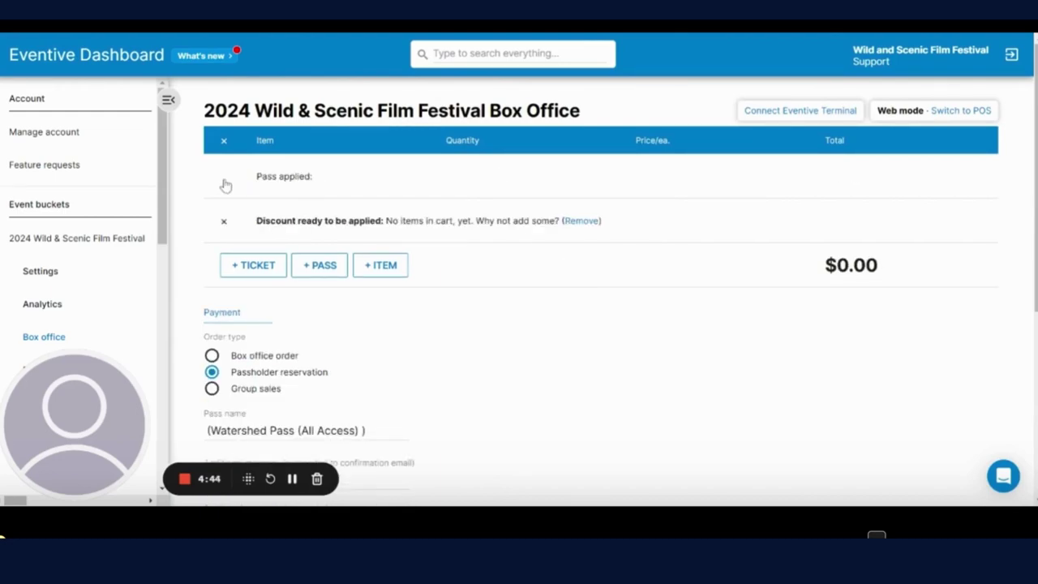
left_click(225, 225)
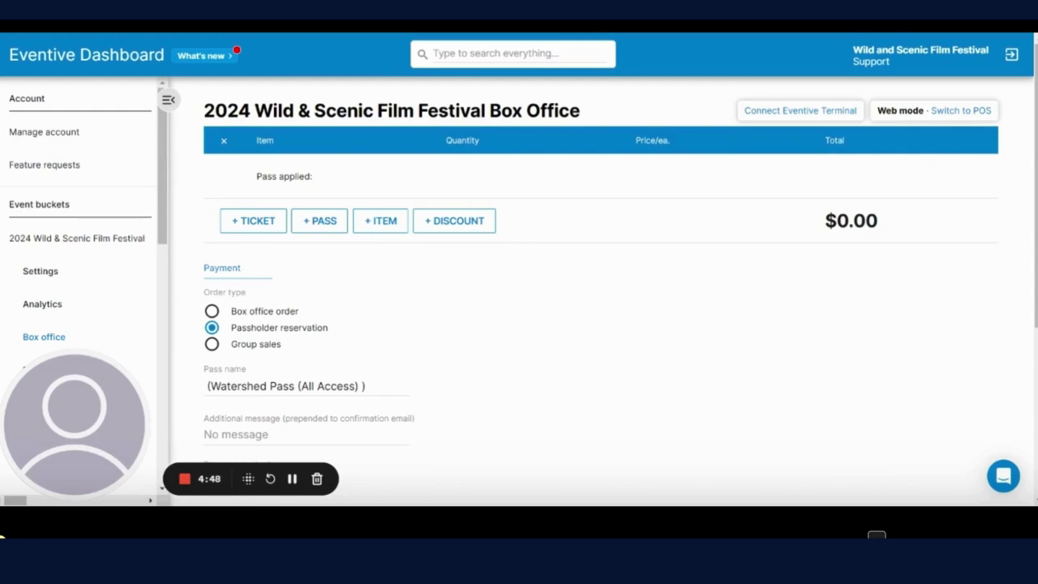
left_click(378, 225)
Step: Add one General Admission Dinner and a Movie ticket as a box office order
left_click(258, 227)
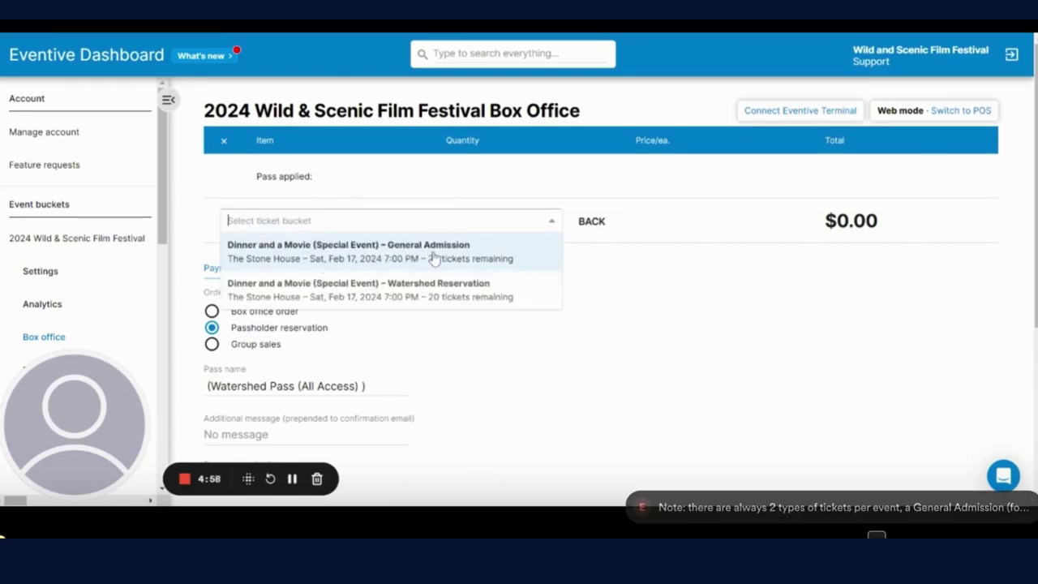
left_click(421, 252)
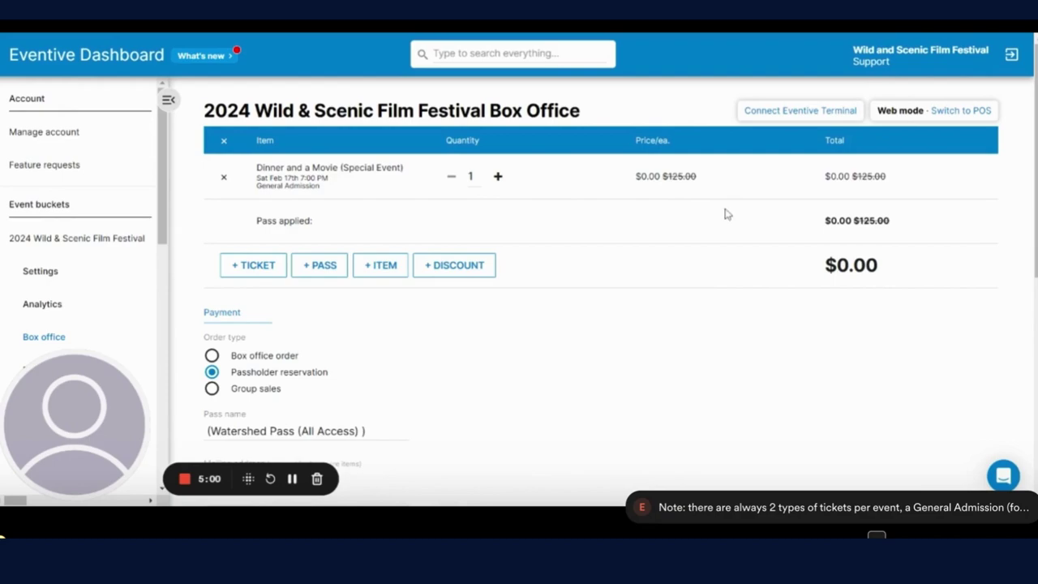
left_click(212, 355)
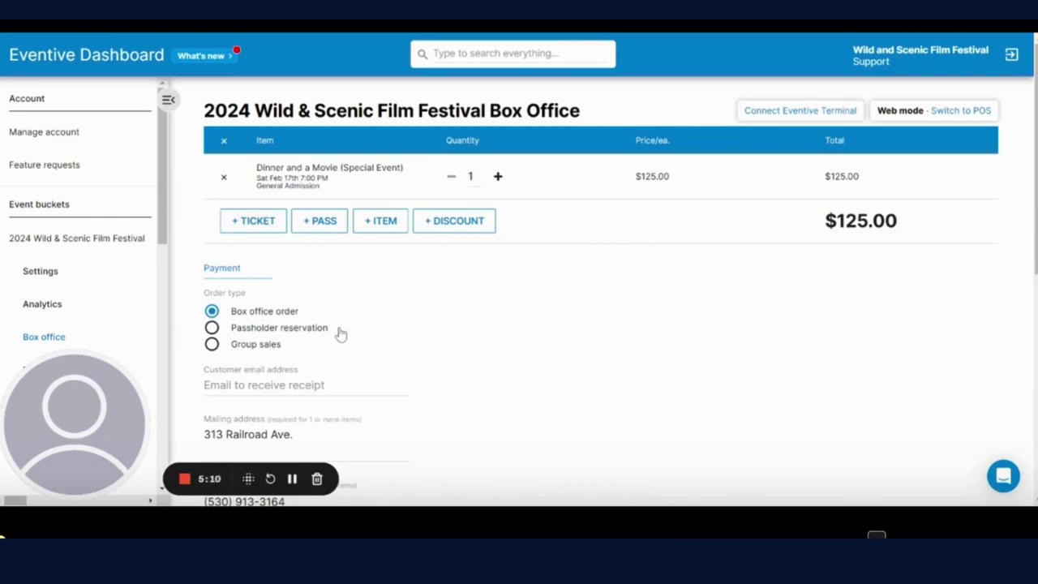
Step: Fill in the customer's e-mail and name from the suggested account
scroll(339, 332, "down", 2)
left_click(263, 248)
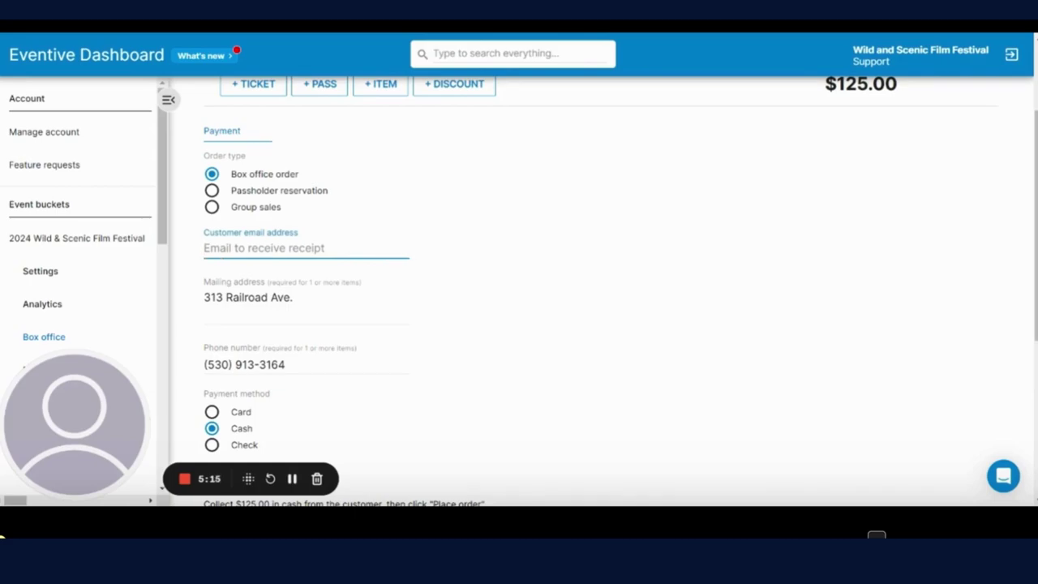
type("edun")
left_click(340, 294)
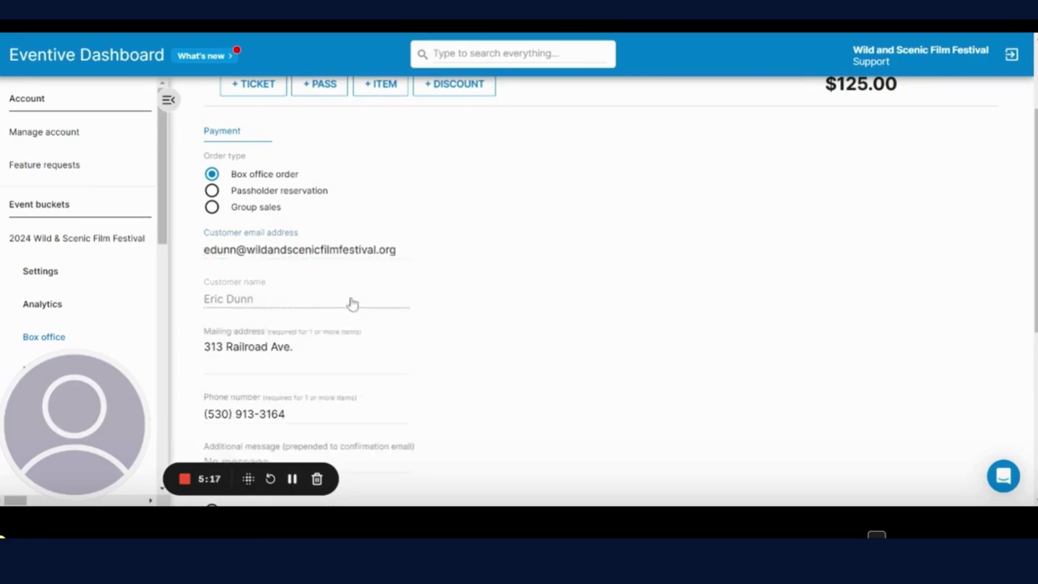
Step: Set the $125 ticket's payment to check, then remove the ticket from the cart
scroll(292, 324, "down", 2)
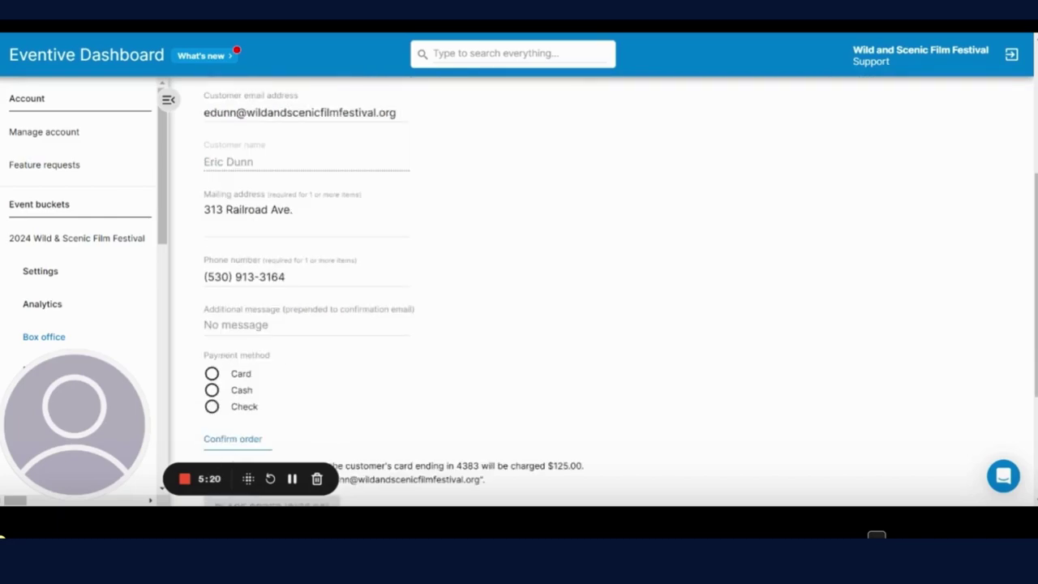
scroll(271, 322, "down", 2)
left_click(212, 254)
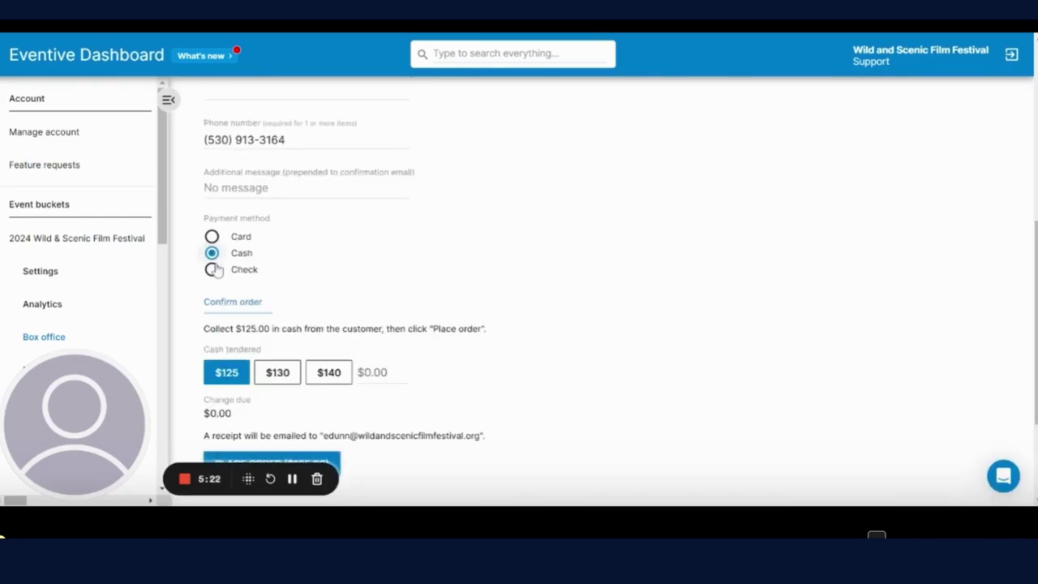
left_click(212, 270)
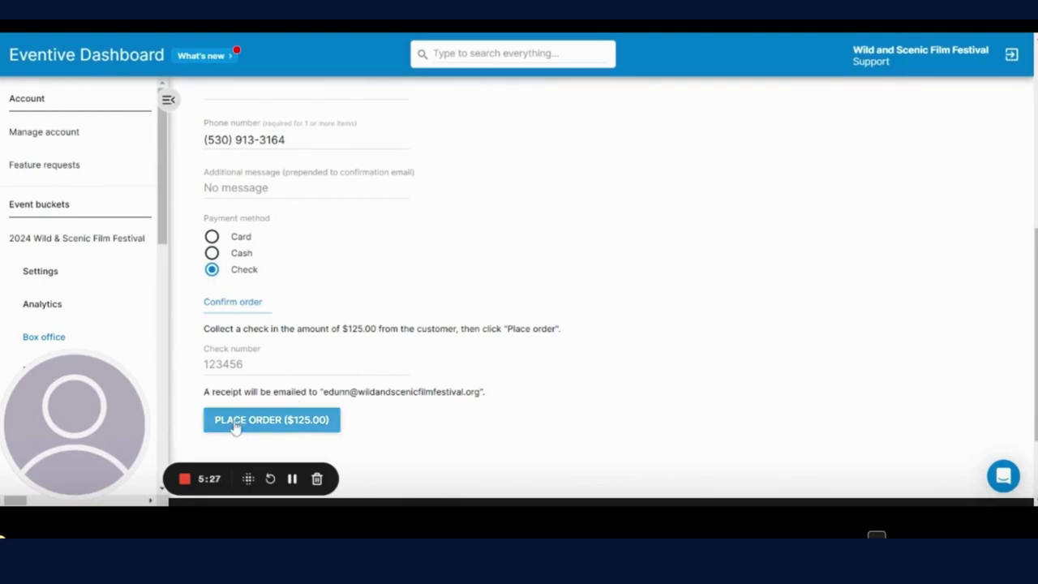
scroll(460, 417, "down", 2)
scroll(460, 417, "up", 8)
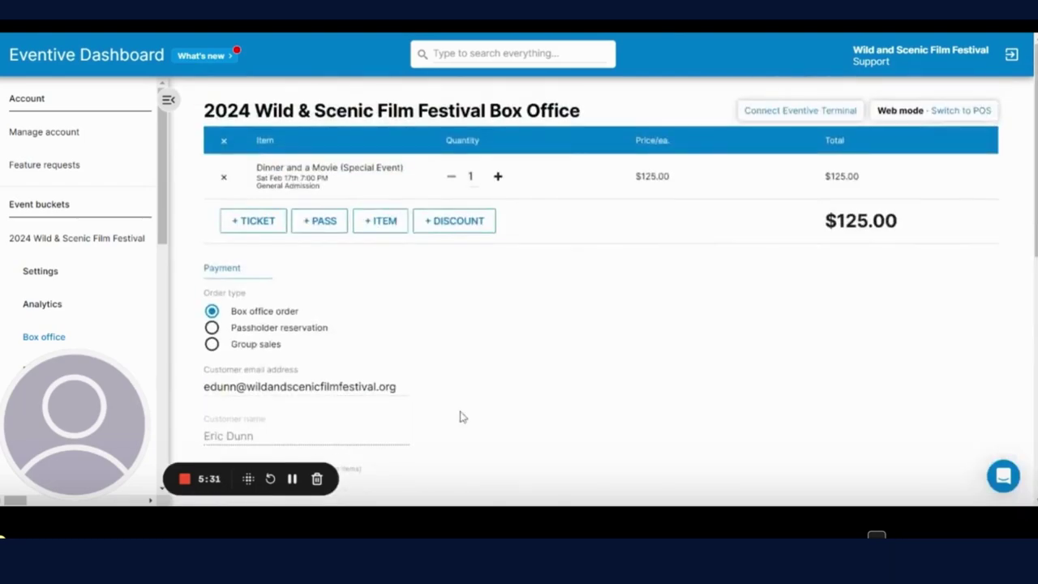
left_click(223, 177)
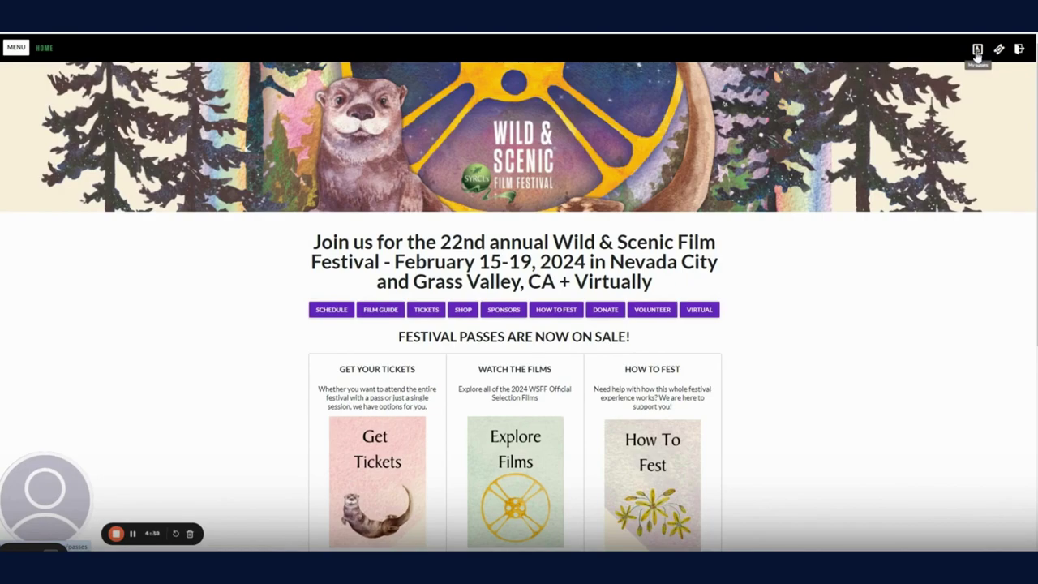
left_click(977, 50)
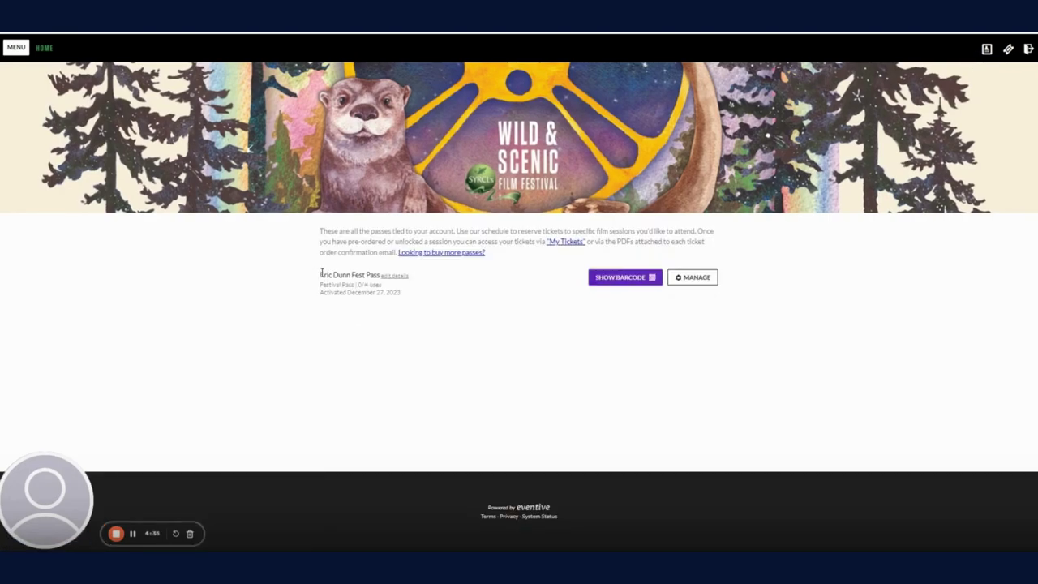
left_click_drag(321, 273, 380, 275)
left_click(258, 268)
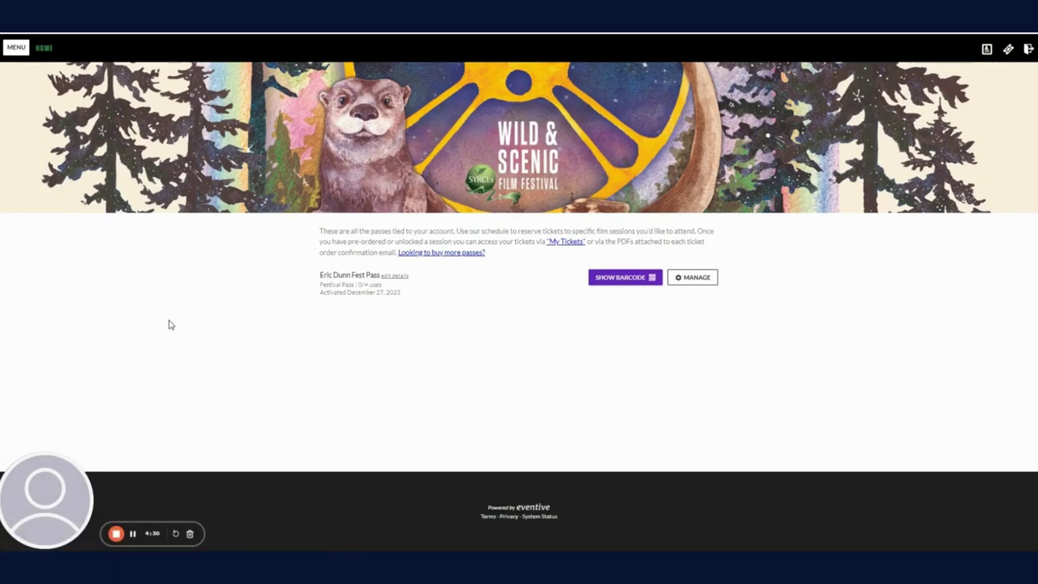
left_click(308, 136)
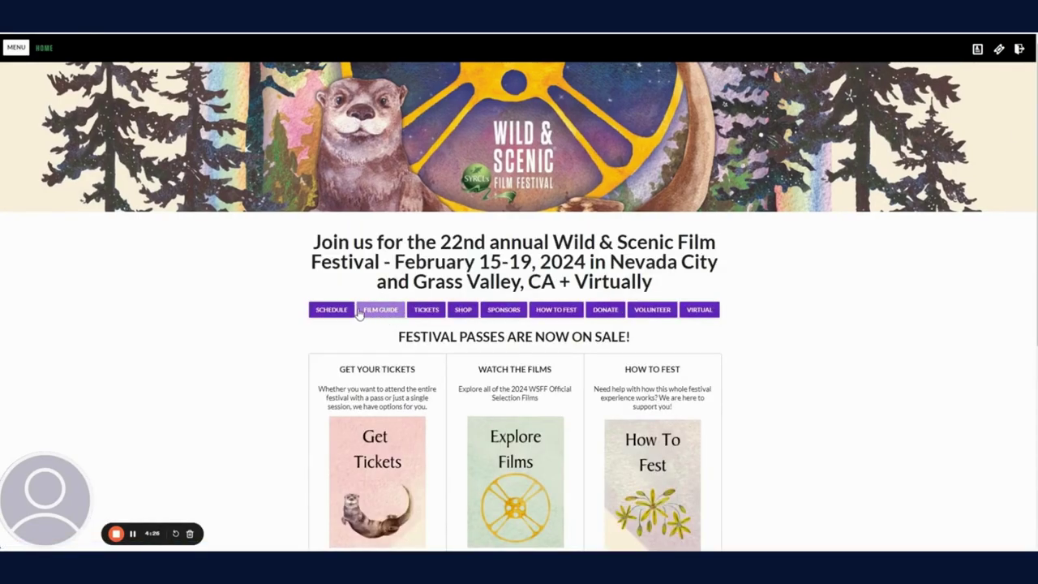
Step: Open Friday Feb 16th's Late Night Movies and quick-order one ticket with the festival pass
left_click(348, 312)
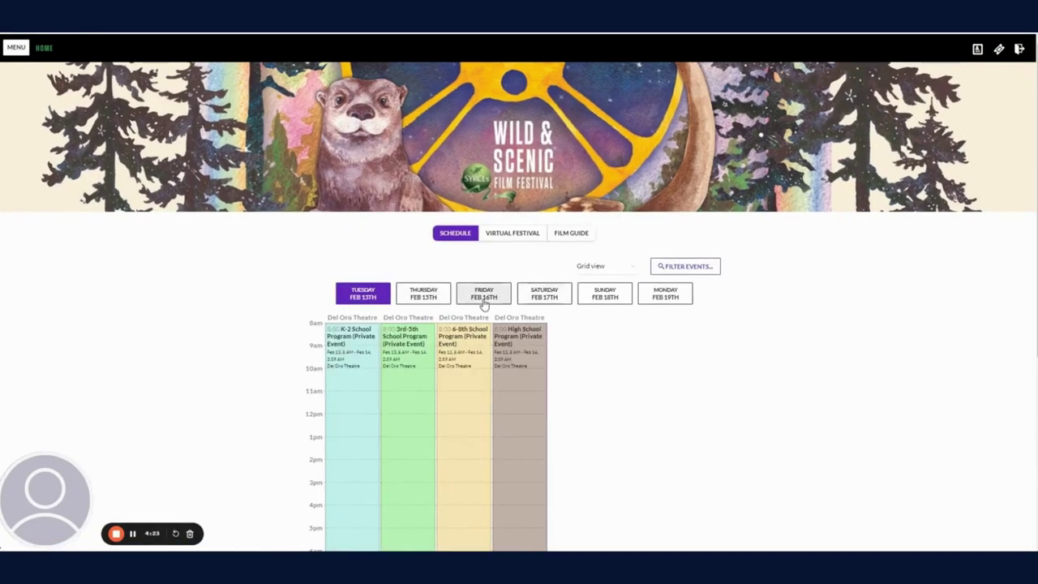
left_click(484, 297)
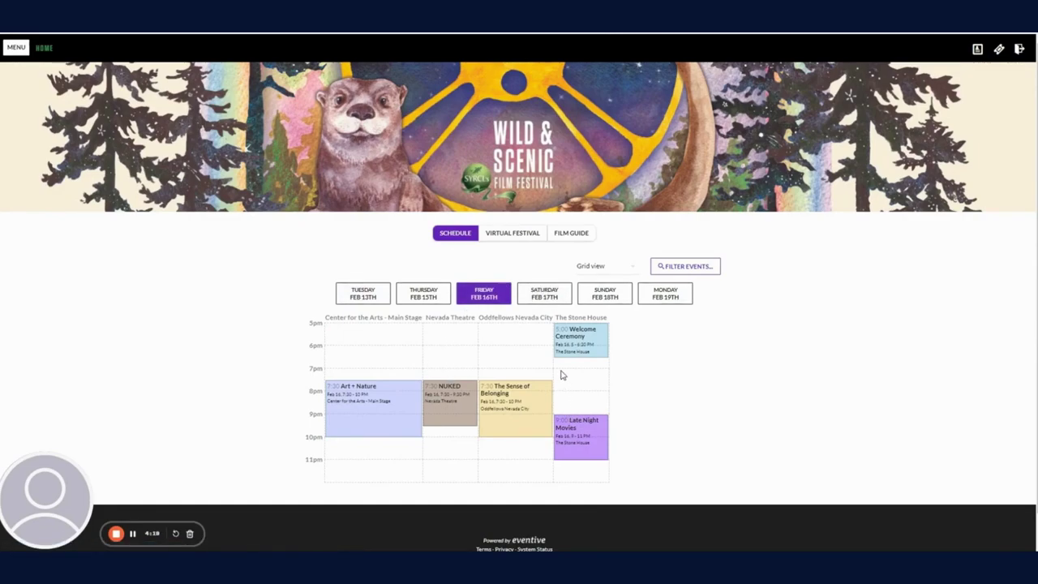
left_click(574, 451)
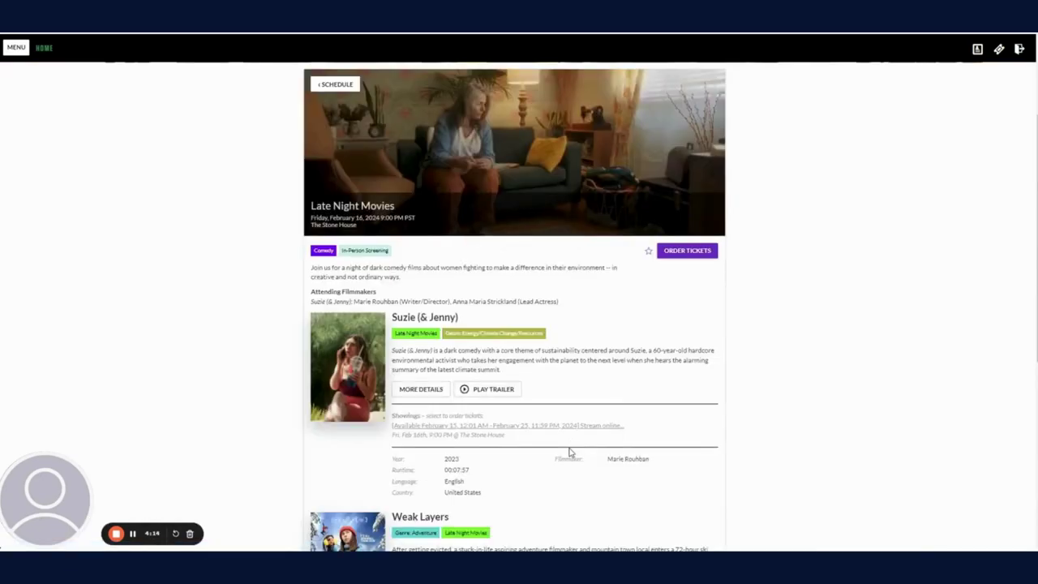
left_click(685, 253)
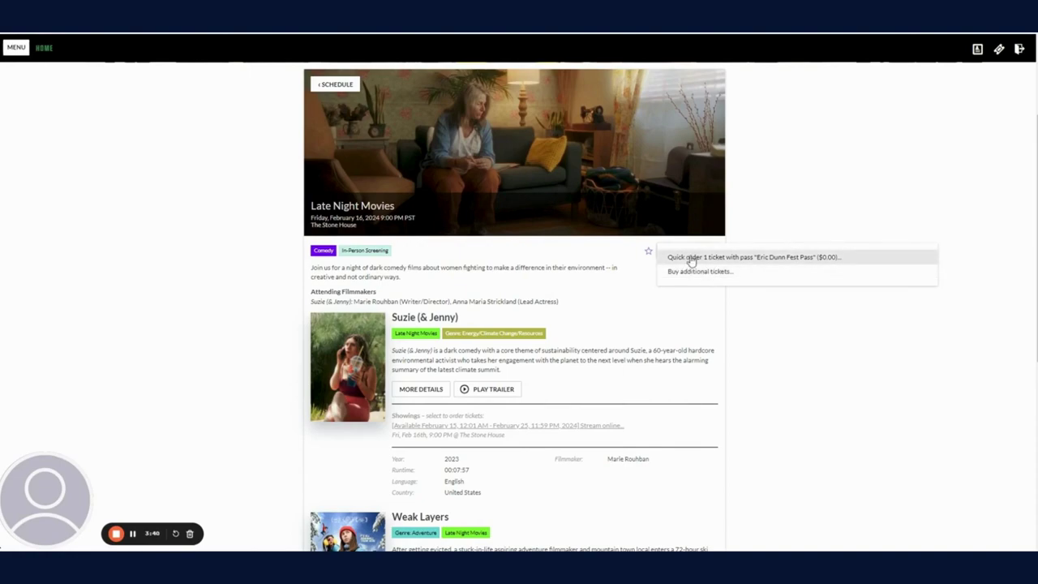
left_click(690, 258)
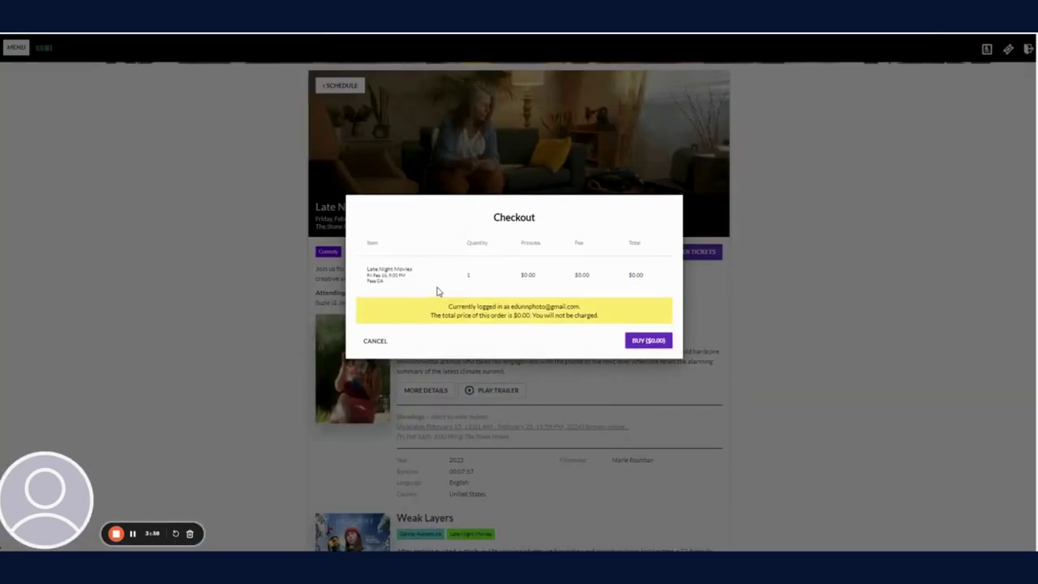